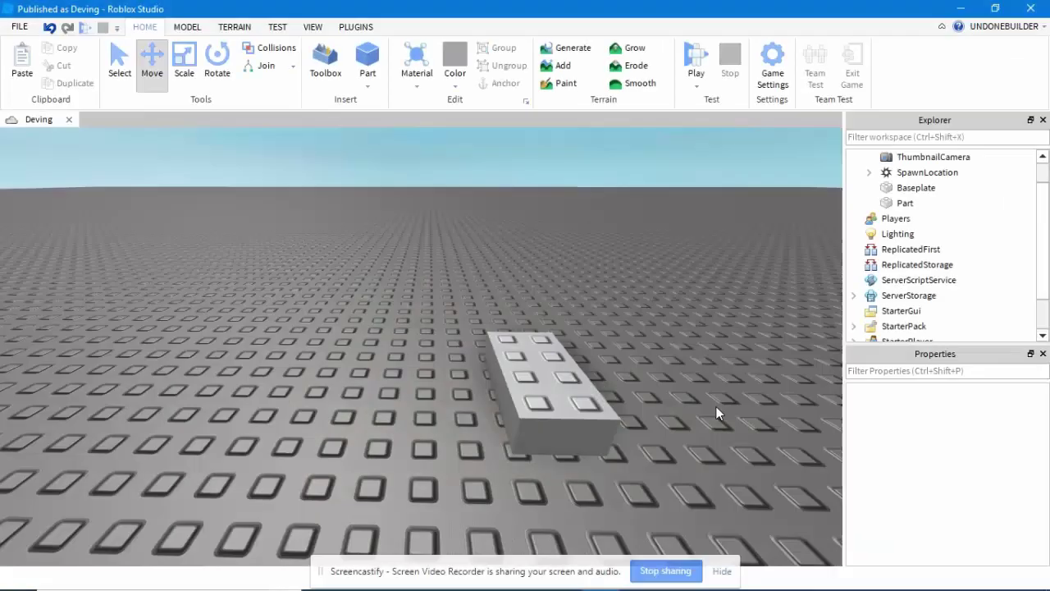
Step: Examine the part on the baseplate from several distances and angles
{"action": "scroll", "coordinate": [707, 387], "scroll_direction": "down", "scroll_amount": 5}
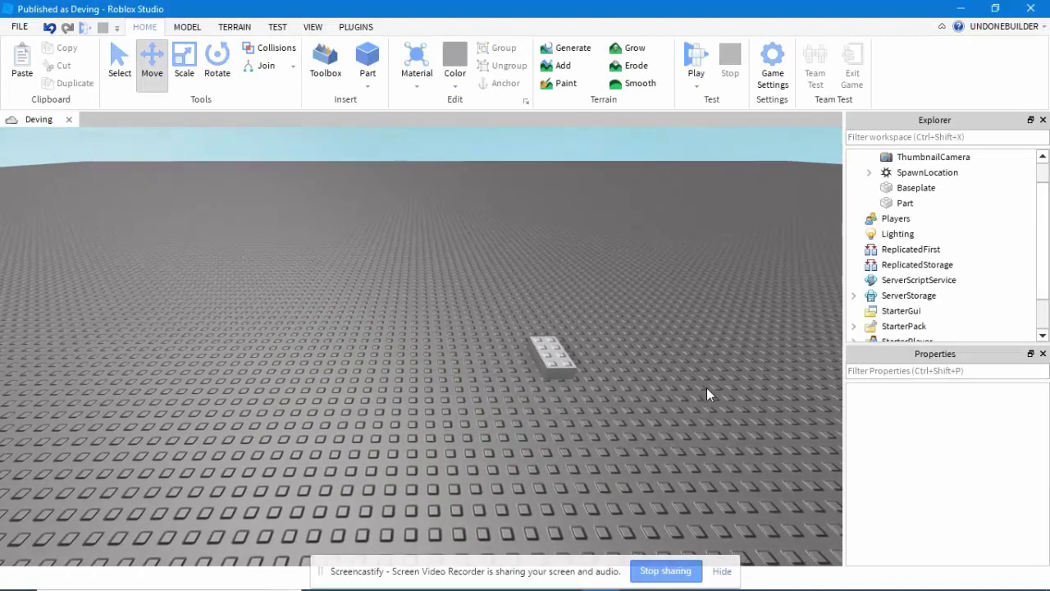
{"action": "right_click_drag", "start_coordinate": [706, 387], "coordinate": [706, 387]}
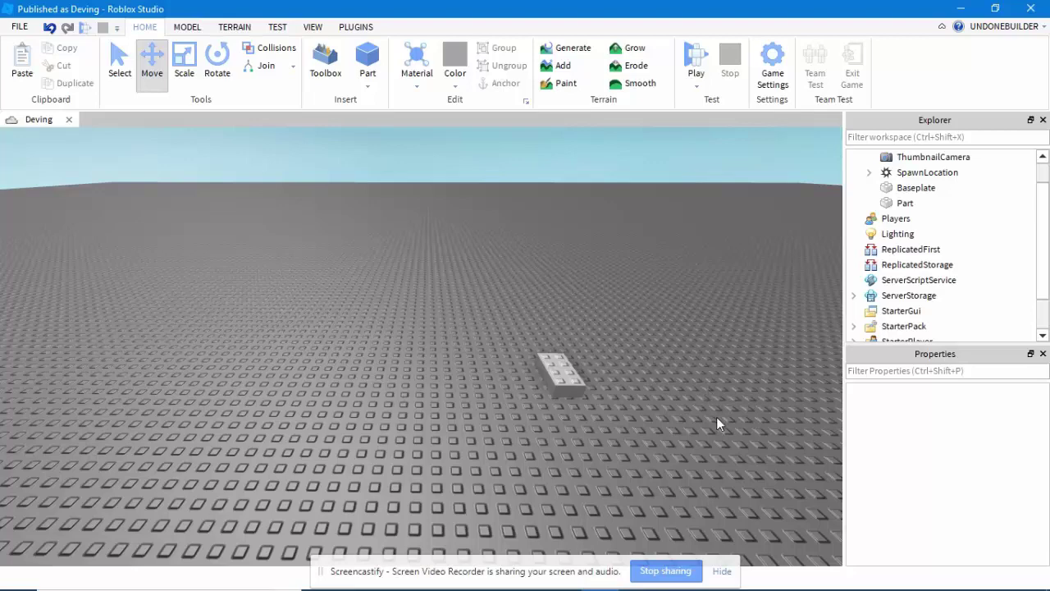
{"action": "scroll", "coordinate": [717, 408], "scroll_direction": "up", "scroll_amount": 2}
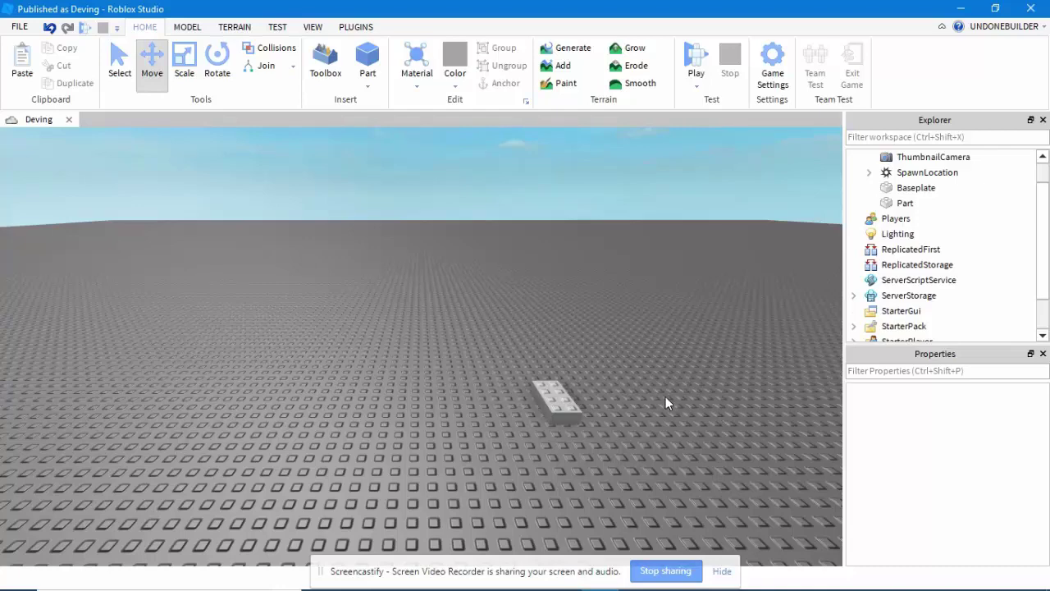
{"action": "right_click_drag", "start_coordinate": [665, 393], "coordinate": [665, 392]}
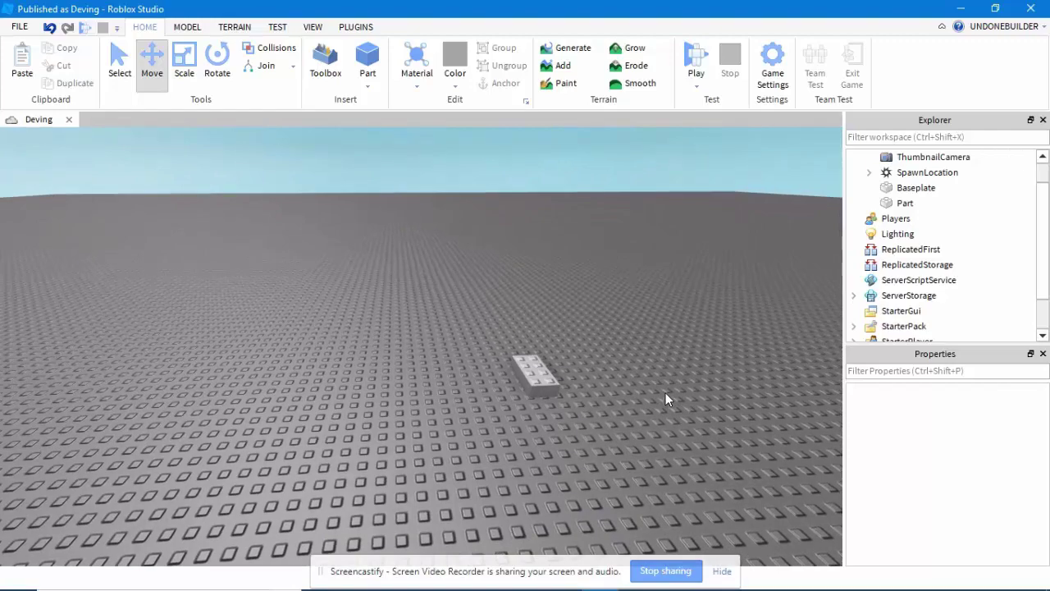
{"action": "scroll", "coordinate": [666, 402], "scroll_direction": "up", "scroll_amount": 4}
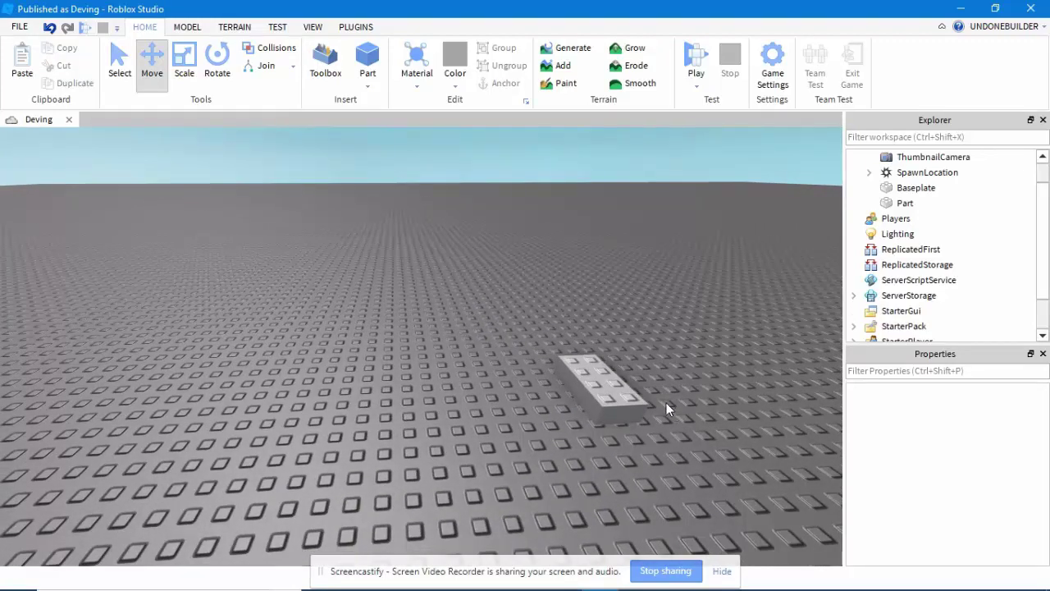
{"action": "right_click_drag", "start_coordinate": [648, 405], "coordinate": [648, 405]}
{"action": "key", "text": "d"}
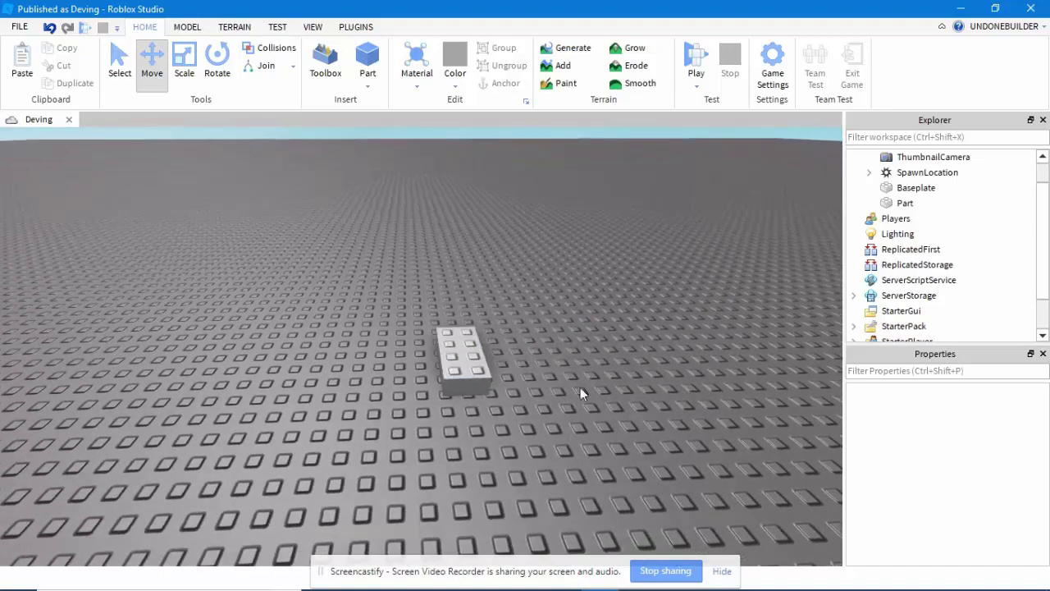
{"action": "key", "text": "w"}
Step: Duplicate the part, place the copy on the baseplate beside the original, and delete the copy
{"action": "left_click", "coordinate": [548, 358]}
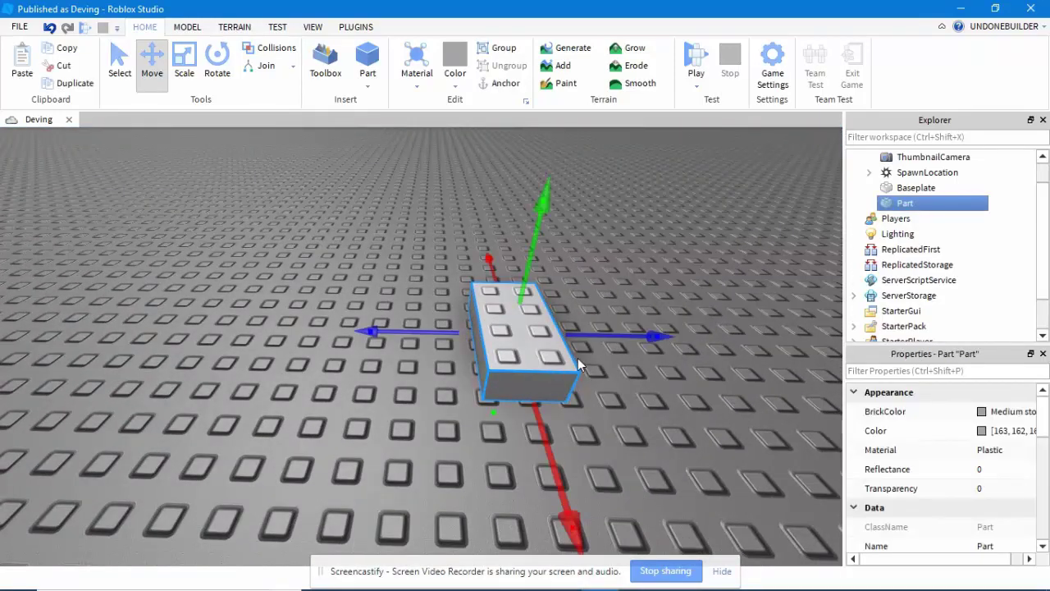
{"action": "key", "text": "ctrl+d"}
{"action": "left_click_drag", "start_coordinate": [550, 338], "coordinate": [432, 377]}
{"action": "key", "text": "a"}
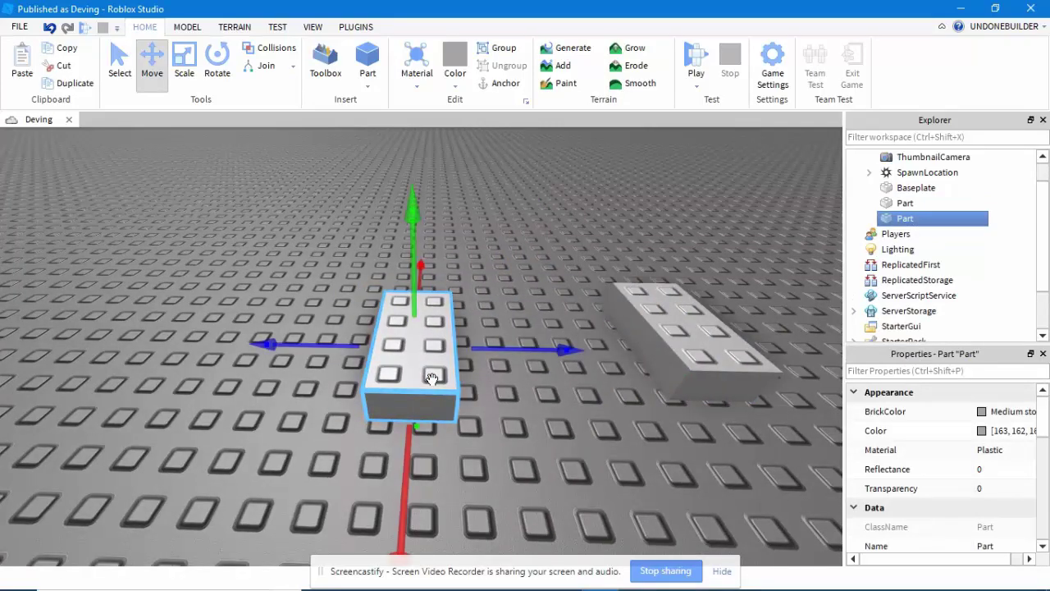
{"action": "key", "text": "Delete"}
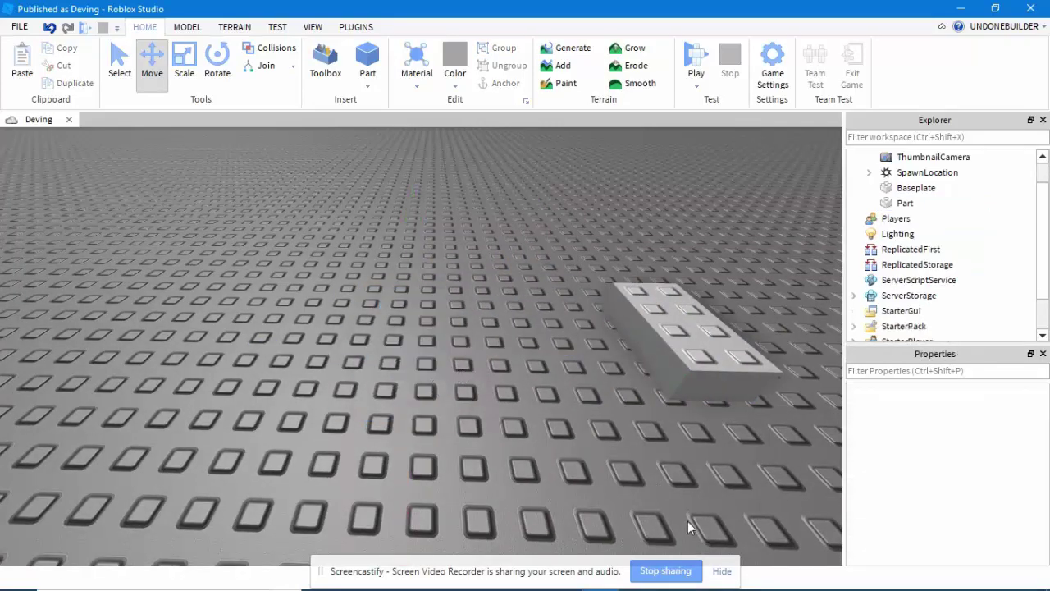
Step: Reposition the part on the baseplate, rotate it 90 degrees, and deselect it
{"action": "left_click", "coordinate": [721, 570]}
{"action": "right_click_drag", "start_coordinate": [688, 465], "coordinate": [679, 461]}
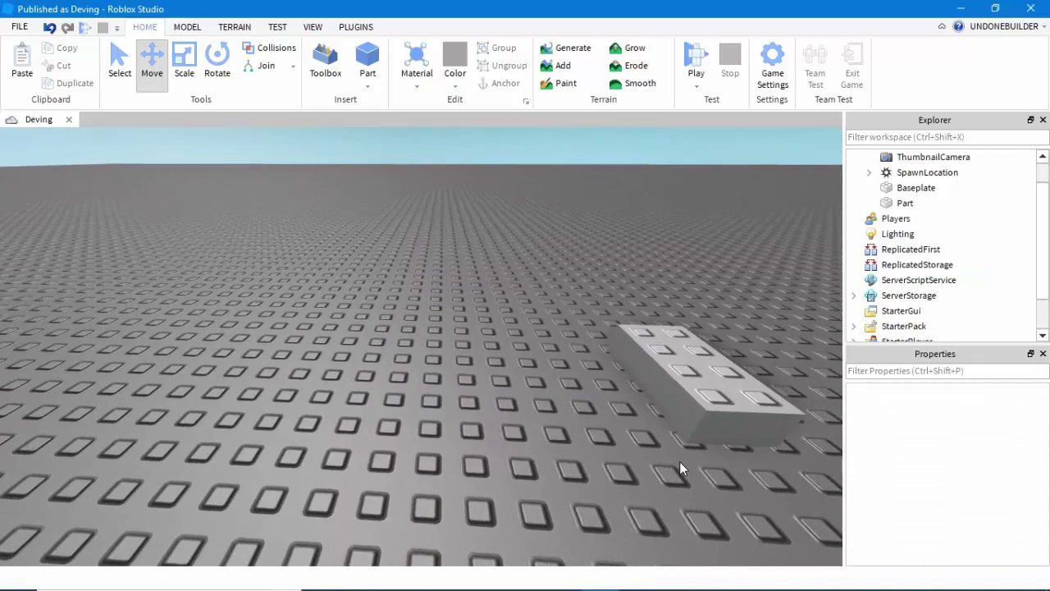
{"action": "key", "text": "s"}
{"action": "key", "text": "d"}
{"action": "left_click_drag", "start_coordinate": [480, 368], "coordinate": [448, 314]}
{"action": "key", "text": "ctrl+r"}
{"action": "right_click_drag", "start_coordinate": [562, 378], "coordinate": [563, 375]}
{"action": "key", "text": "w"}
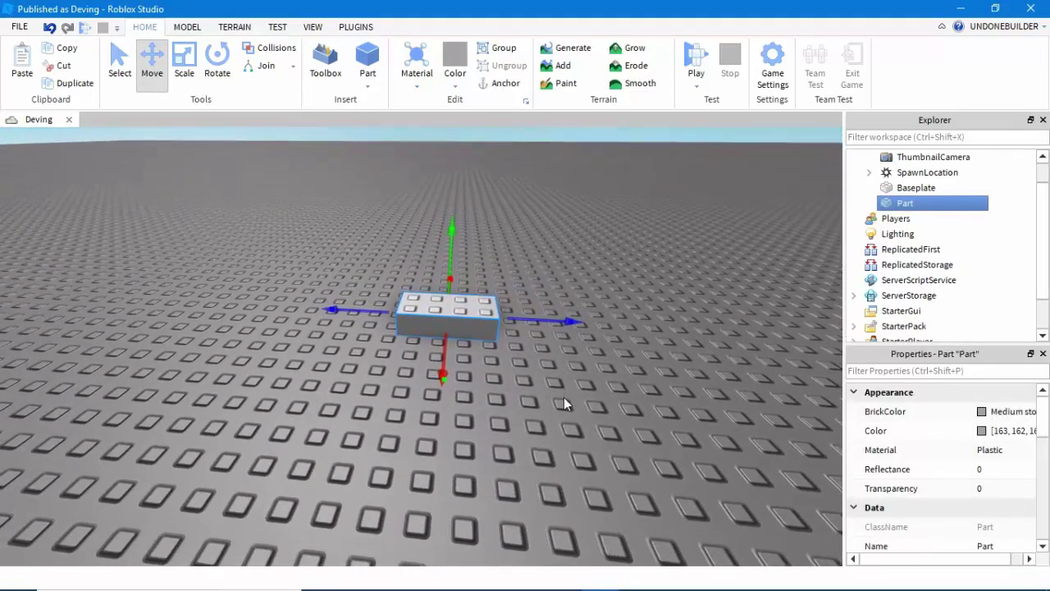
{"action": "scroll", "coordinate": [564, 402], "scroll_direction": "up", "scroll_amount": 5}
{"action": "left_click", "coordinate": [671, 468]}
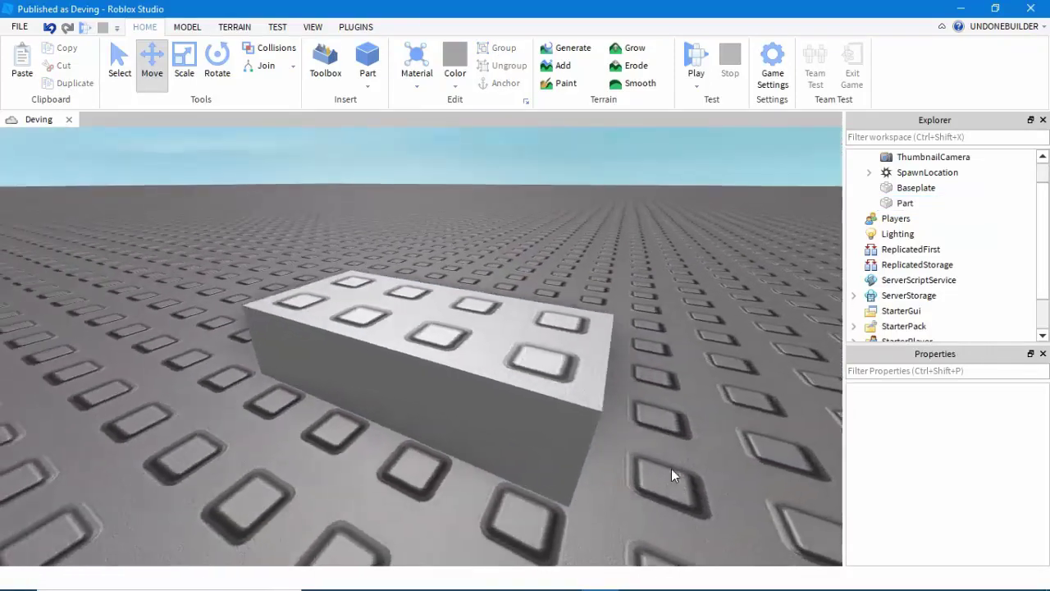
{"action": "right_click_drag", "start_coordinate": [671, 469], "coordinate": [662, 461]}
{"action": "scroll", "coordinate": [671, 468], "scroll_direction": "down", "scroll_amount": 5}
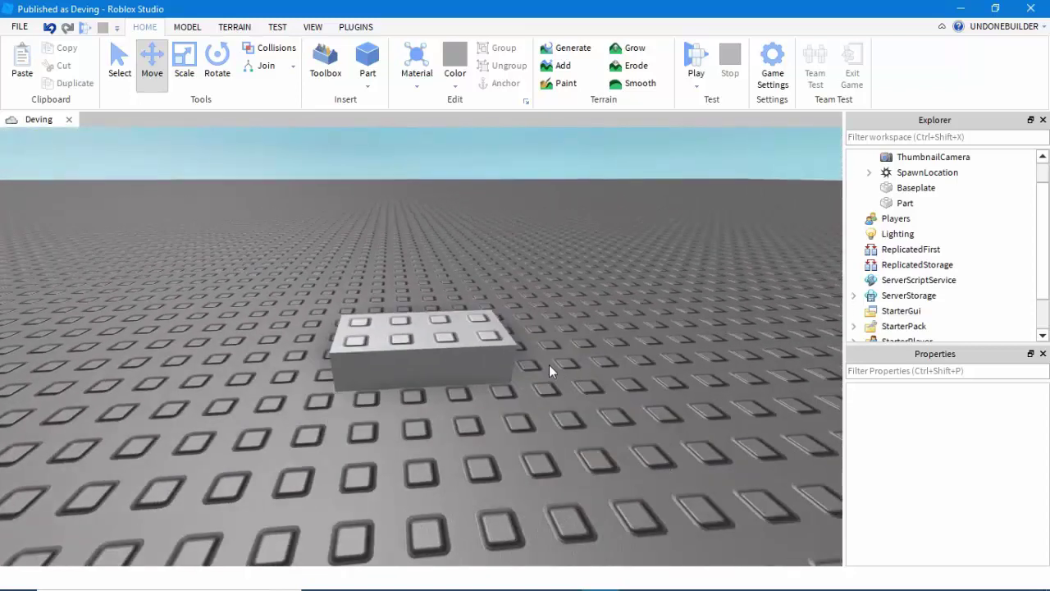
Step: Duplicate the part, try to reposition the copy, and delete it
{"action": "left_click", "coordinate": [496, 357]}
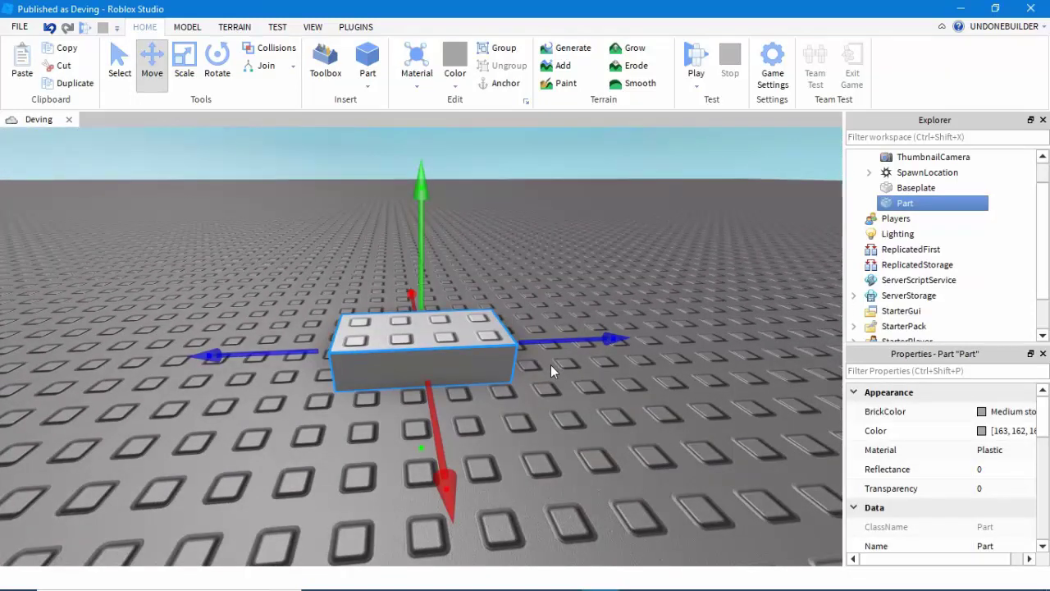
{"action": "key", "text": "ctrl+d"}
{"action": "left_click_drag", "start_coordinate": [512, 365], "coordinate": [509, 314]}
{"action": "key", "text": "Delete"}
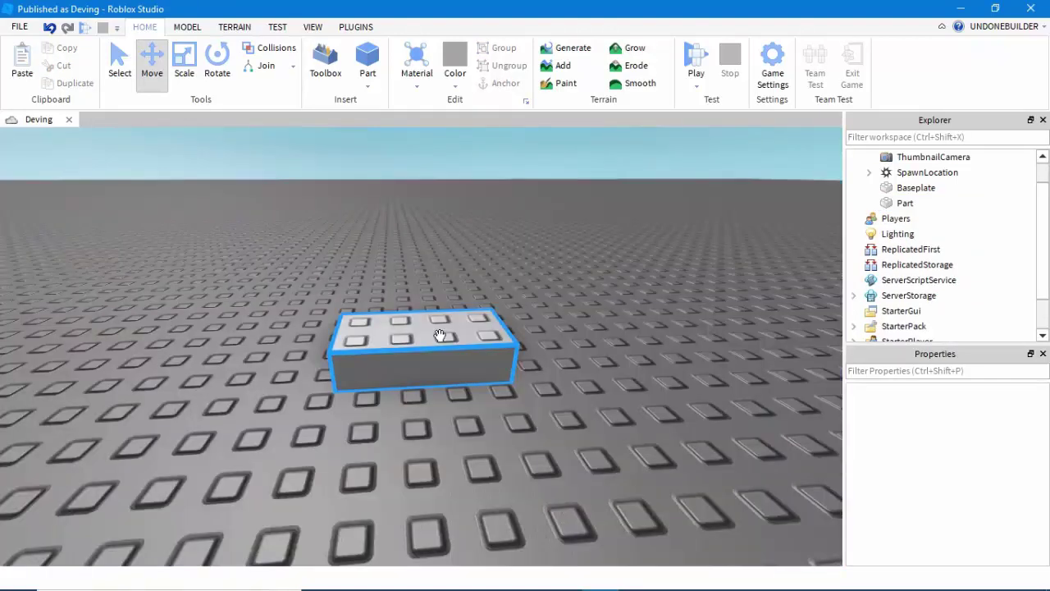
Step: Duplicate the part, slide the copy along the blue axis until it sits end to end with the original, and delete it
{"action": "right_click", "coordinate": [439, 336]}
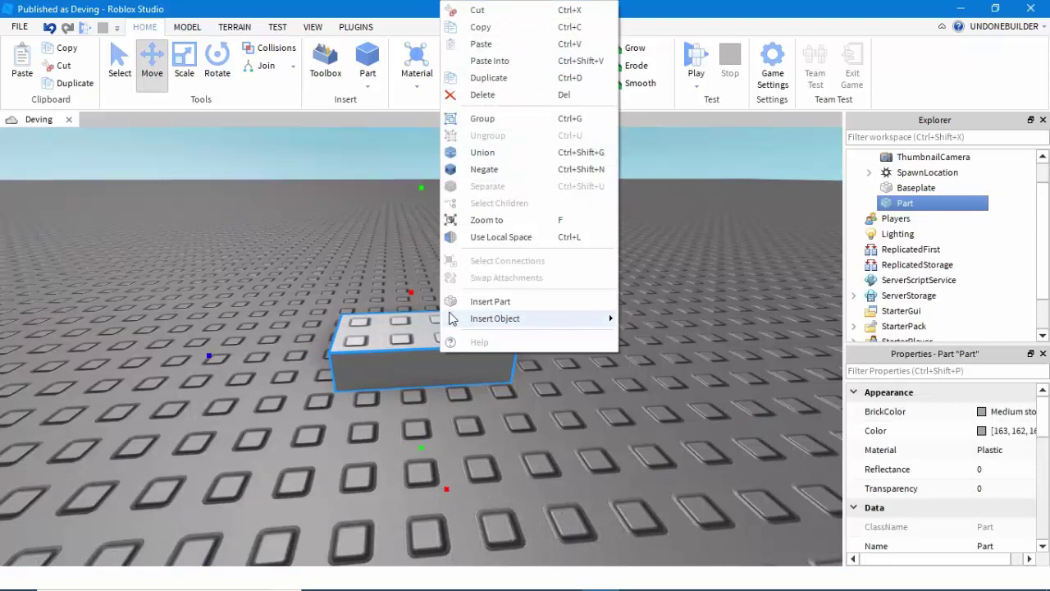
{"action": "left_click", "coordinate": [491, 77]}
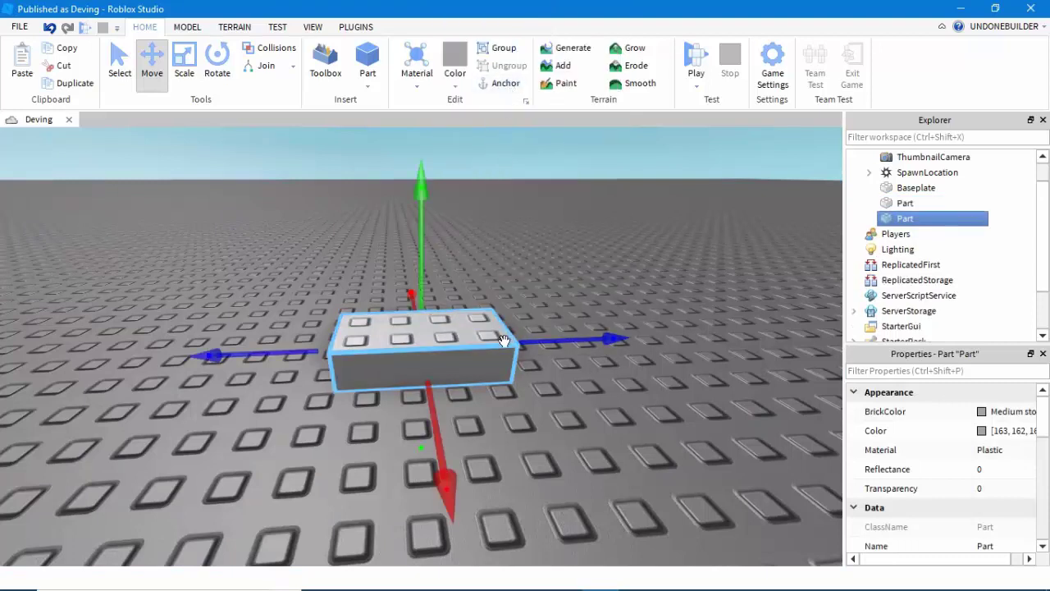
{"action": "left_click_drag", "start_coordinate": [533, 341], "coordinate": [693, 298]}
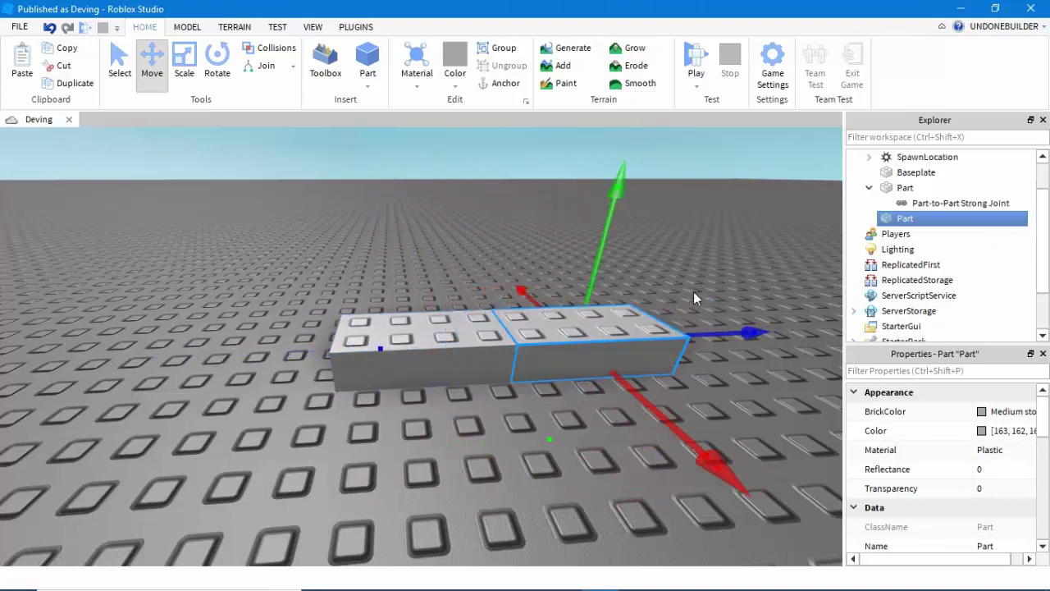
{"action": "key", "text": "Delete"}
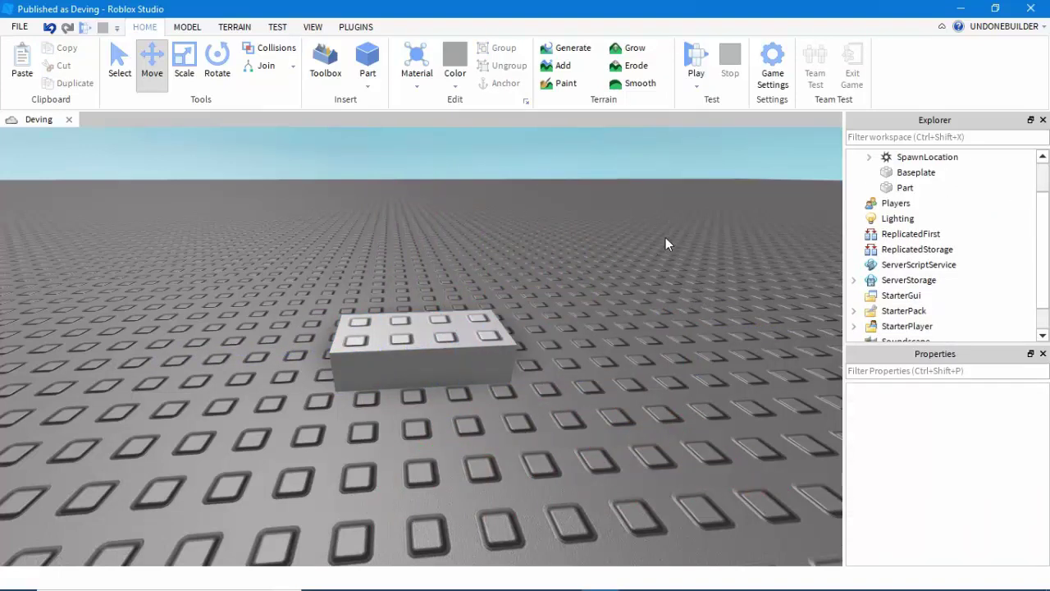
Step: Enable collisions and slide a duplicate of the part, rotated 90 degrees, along the red axis against the original's side
{"action": "left_click", "coordinate": [277, 51]}
{"action": "left_click", "coordinate": [415, 320]}
{"action": "key", "text": "ctrl+d"}
{"action": "left_click", "coordinate": [555, 360]}
{"action": "right_click_drag", "start_coordinate": [443, 311], "coordinate": [442, 312]}
{"action": "left_click_drag", "start_coordinate": [442, 311], "coordinate": [468, 329]}
{"action": "key", "text": "ctrl+r"}
{"action": "right_click_drag", "start_coordinate": [469, 330], "coordinate": [487, 337]}
{"action": "scroll", "coordinate": [487, 338], "scroll_direction": "up", "scroll_amount": 5}
{"action": "scroll", "coordinate": [487, 335], "scroll_direction": "down", "scroll_amount": 3}
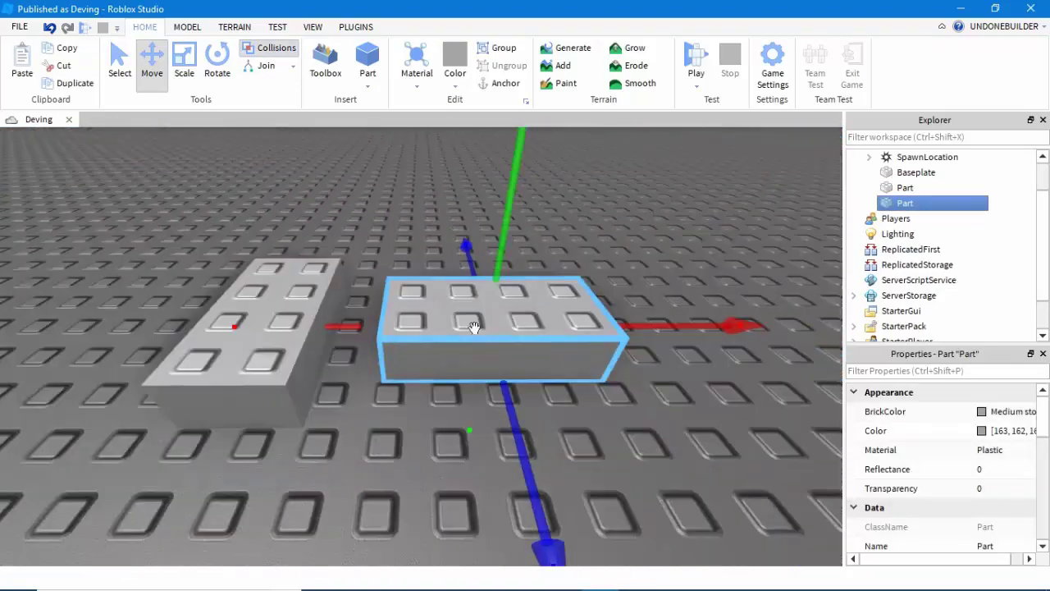
{"action": "left_click_drag", "start_coordinate": [352, 326], "coordinate": [262, 320]}
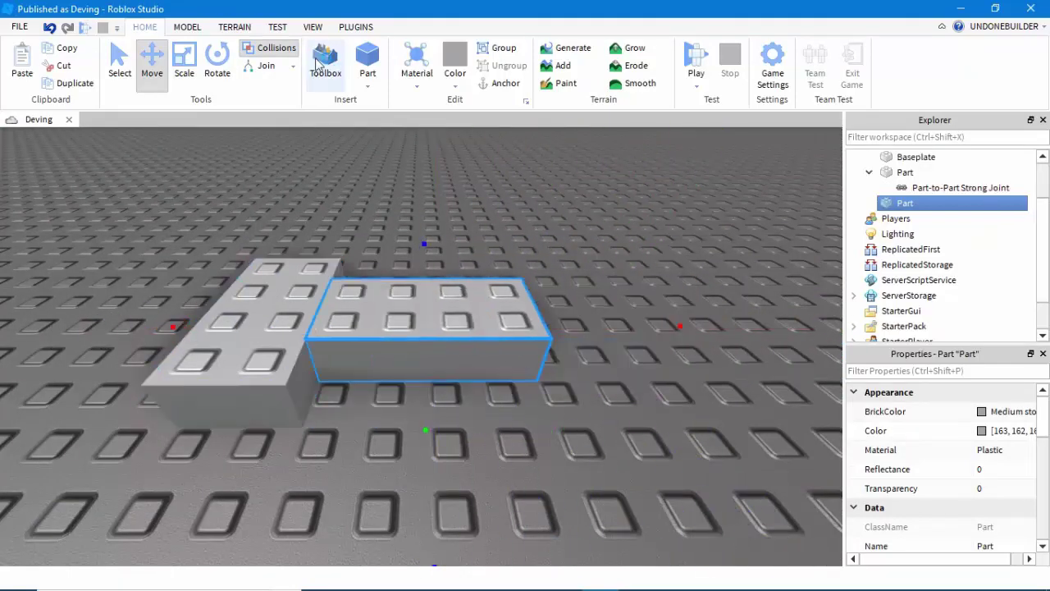
Step: Disable collisions, try moving the copy against the original again, and delete the copy
{"action": "left_click", "coordinate": [278, 49]}
{"action": "left_click_drag", "start_coordinate": [360, 311], "coordinate": [328, 342]}
{"action": "scroll", "coordinate": [204, 342], "scroll_direction": "down", "scroll_amount": 3}
{"action": "key", "text": "Delete"}
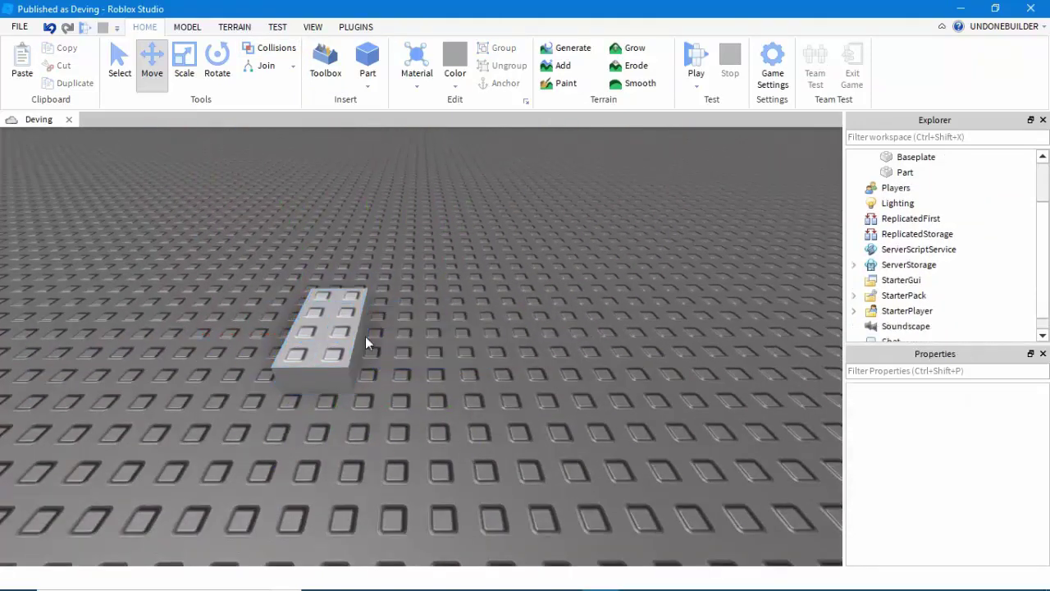
Step: Set the grid snapping to 20° for rotation and 1.00 studs for movement
{"action": "left_click", "coordinate": [187, 27]}
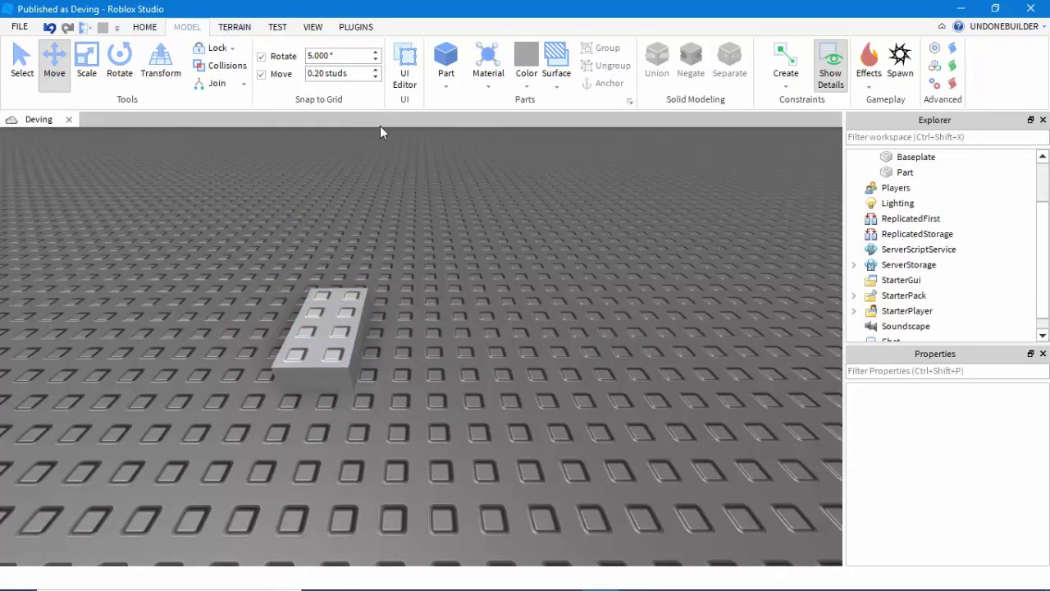
{"action": "left_click", "coordinate": [375, 52]}
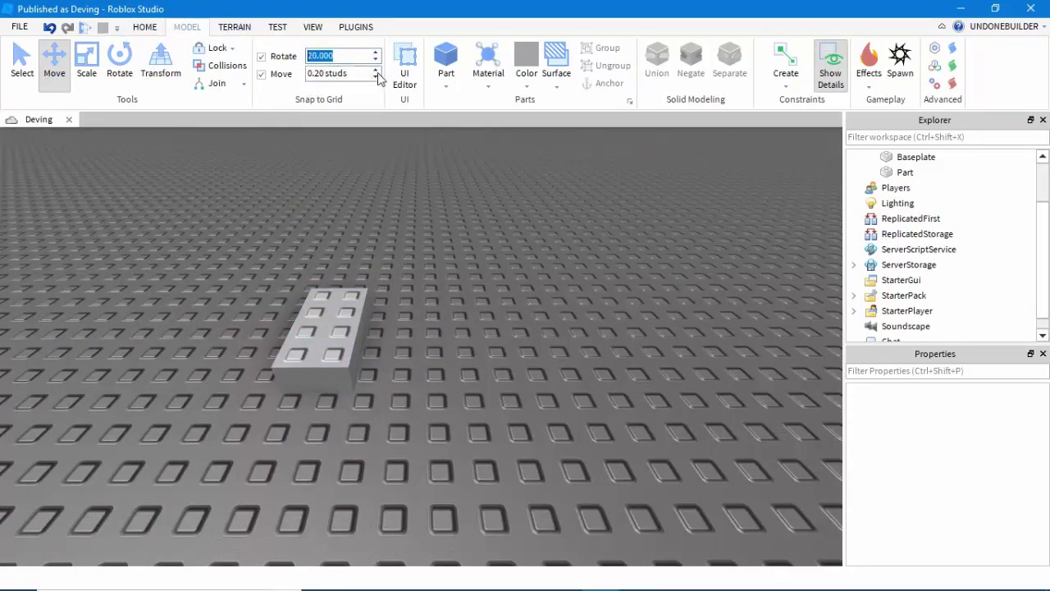
{"action": "left_click", "coordinate": [375, 71]}
{"action": "left_click", "coordinate": [376, 70]}
Step: Duplicate the part and place the copy a few studs away to test the coarser snapping
{"action": "left_click", "coordinate": [313, 302]}
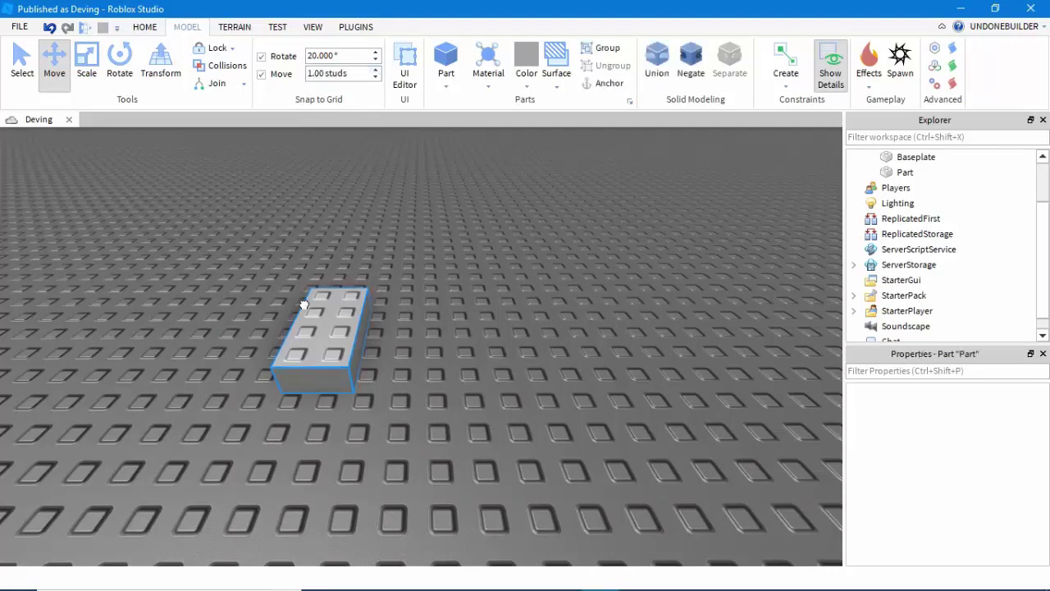
{"action": "key", "text": "ctrl+d"}
{"action": "left_click_drag", "start_coordinate": [340, 310], "coordinate": [539, 344]}
{"action": "key", "text": "r"}
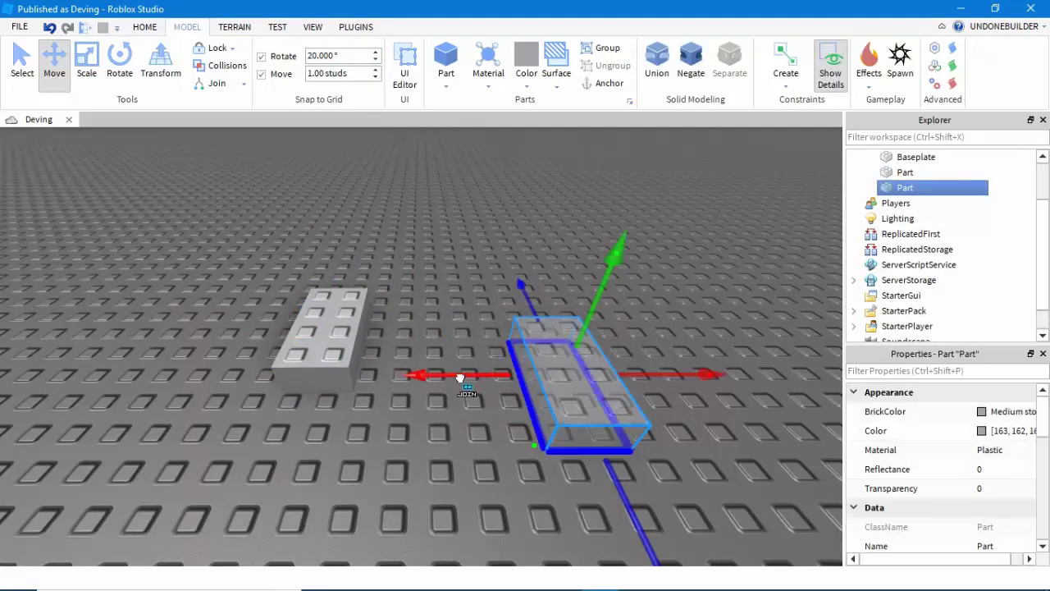
Step: Set the snapping to 0.20 studs for movement and 5° for rotation, and delete the copied part
{"action": "left_click", "coordinate": [375, 78]}
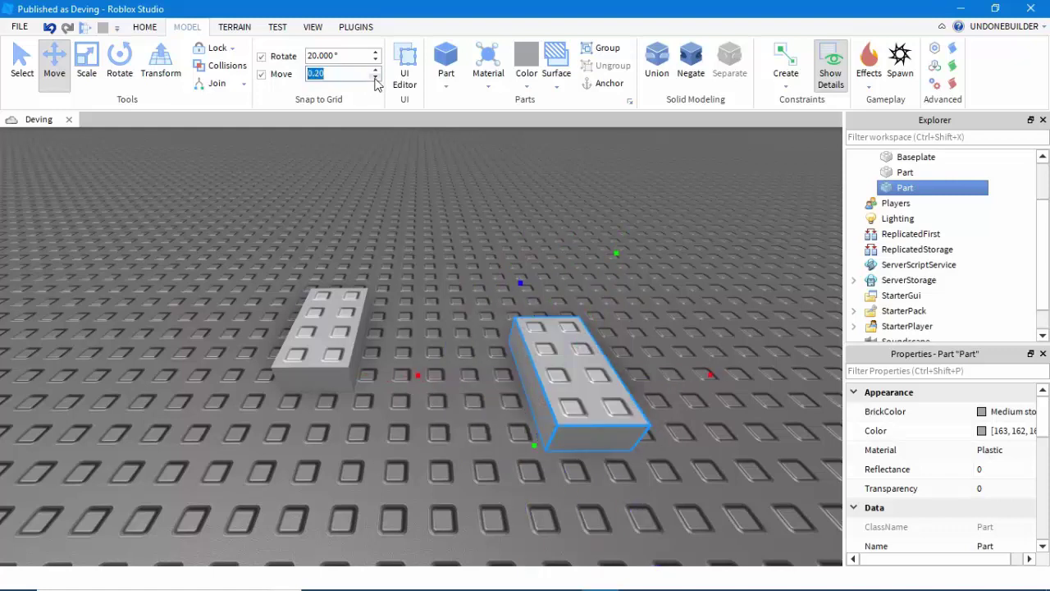
{"action": "left_click", "coordinate": [376, 59]}
{"action": "left_click", "coordinate": [377, 60]}
{"action": "left_click", "coordinate": [377, 60]}
{"action": "left_click", "coordinate": [482, 205]}
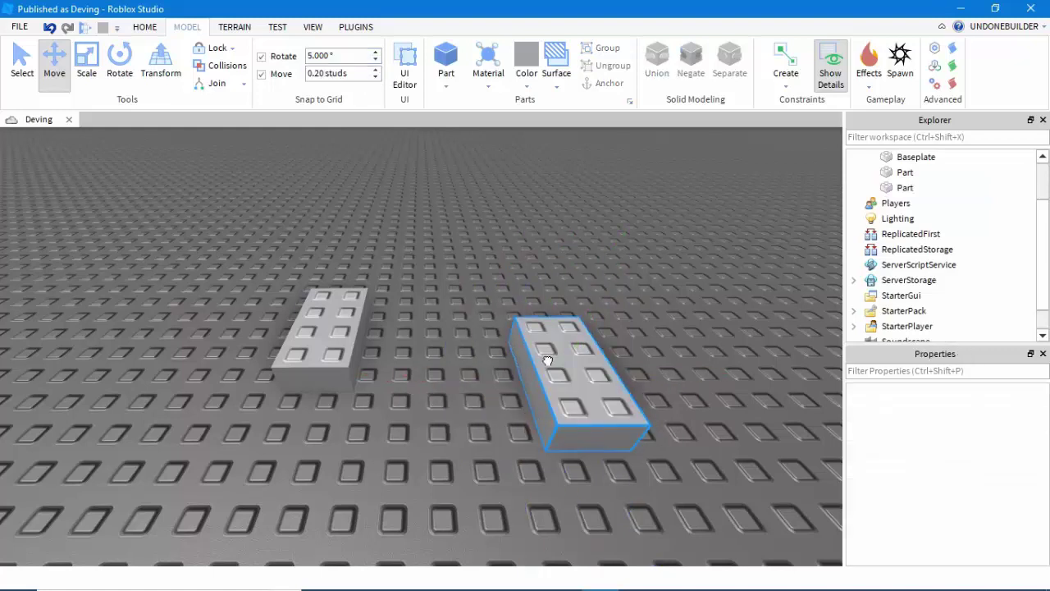
{"action": "left_click", "coordinate": [547, 361]}
{"action": "key", "text": "Delete"}
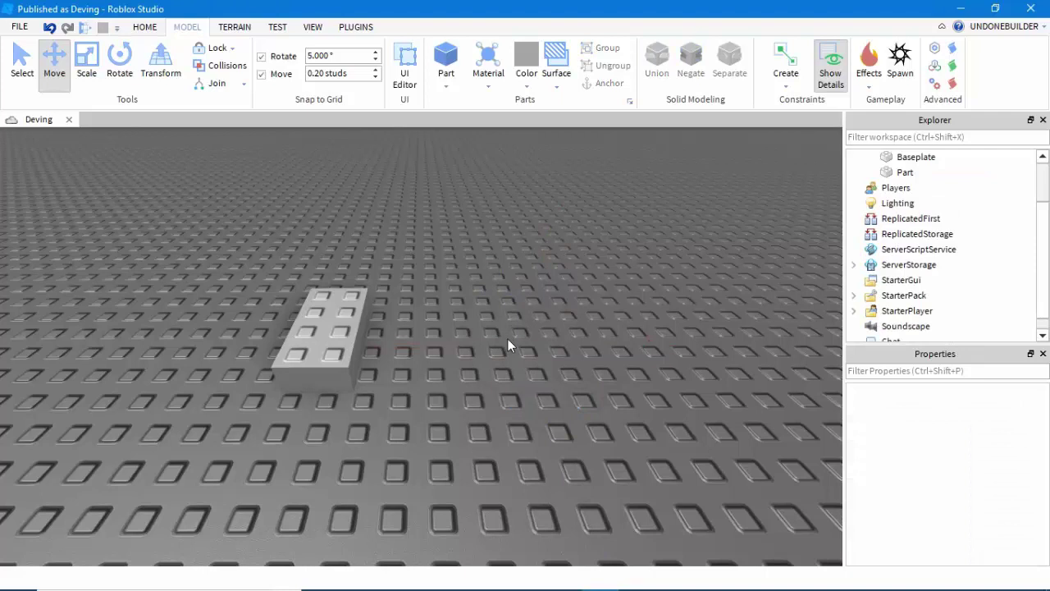
Step: Review the display options for the Explorer and Properties windows and look over the Explorer's object tree
{"action": "scroll", "coordinate": [902, 278], "scroll_direction": "up", "scroll_amount": 2}
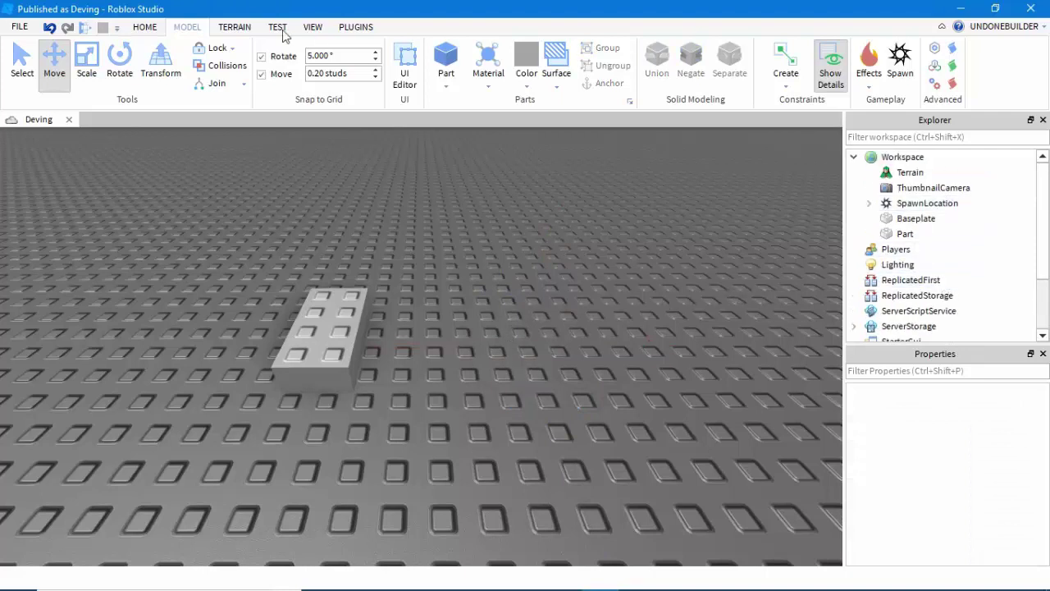
{"action": "left_click", "coordinate": [313, 27]}
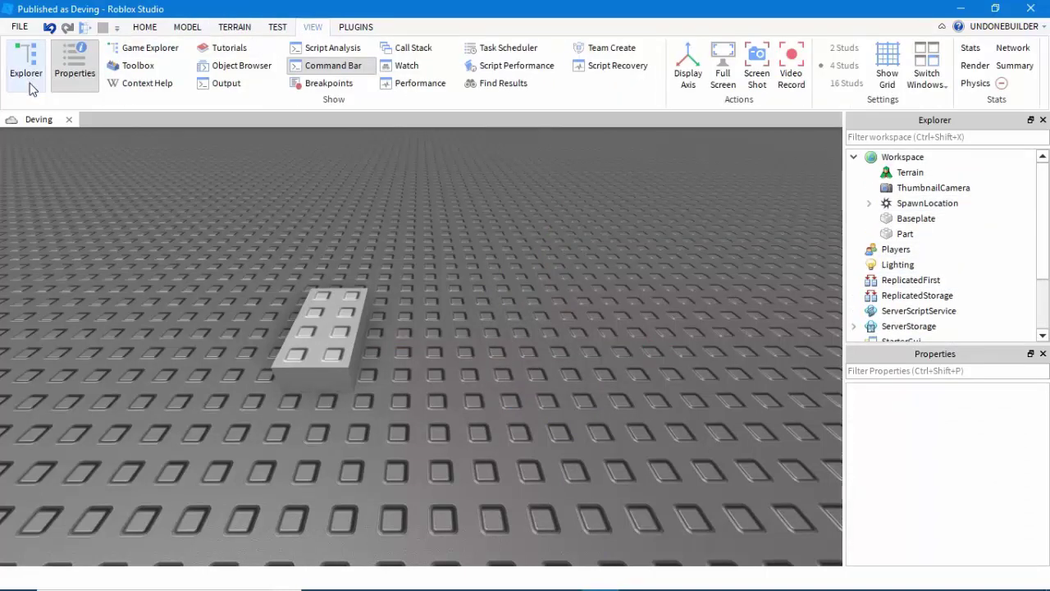
{"action": "right_click_drag", "start_coordinate": [570, 300], "coordinate": [569, 297]}
{"action": "key", "text": "e"}
{"action": "scroll", "coordinate": [583, 317], "scroll_direction": "down", "scroll_amount": 2}
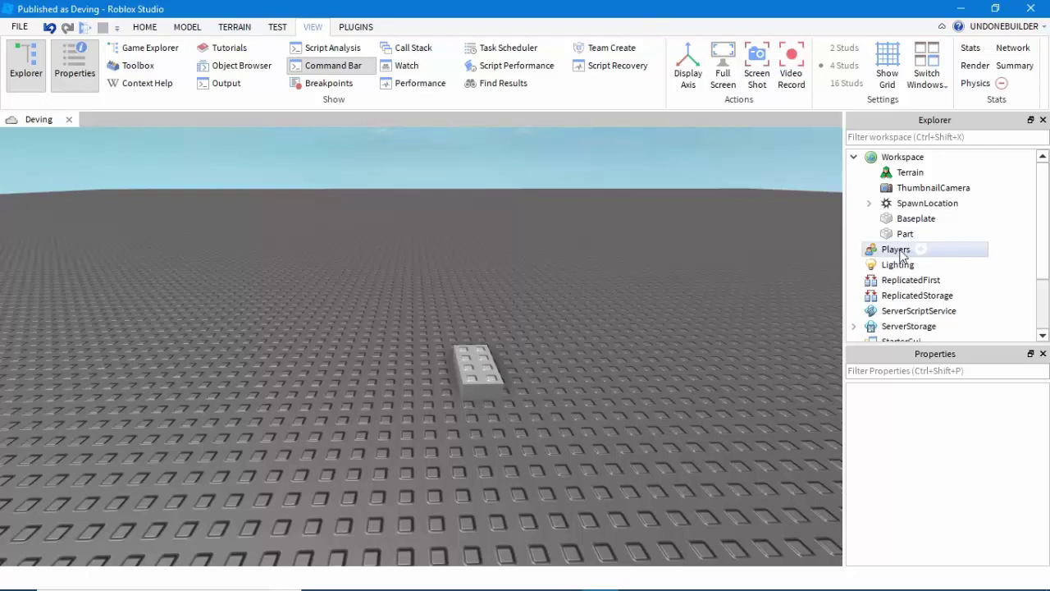
{"action": "scroll", "coordinate": [900, 256], "scroll_direction": "down", "scroll_amount": 1}
{"action": "scroll", "coordinate": [898, 246], "scroll_direction": "up", "scroll_amount": 1}
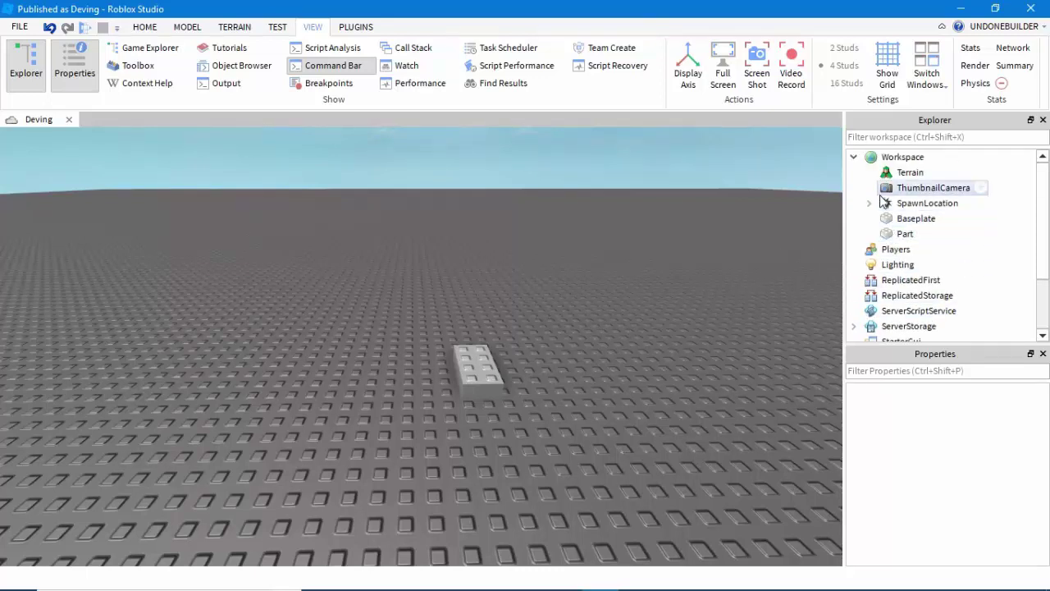
Step: Select the Workspace and inspect its Behavior properties, including FilteringEnabled
{"action": "left_click", "coordinate": [902, 156]}
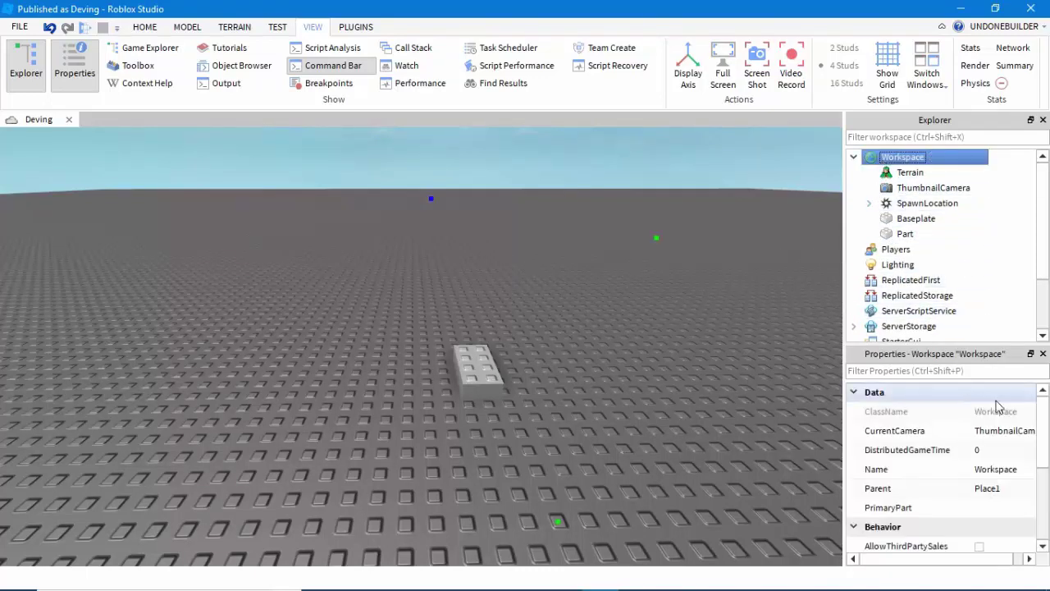
{"action": "left_click_drag", "start_coordinate": [1043, 426], "coordinate": [1044, 488]}
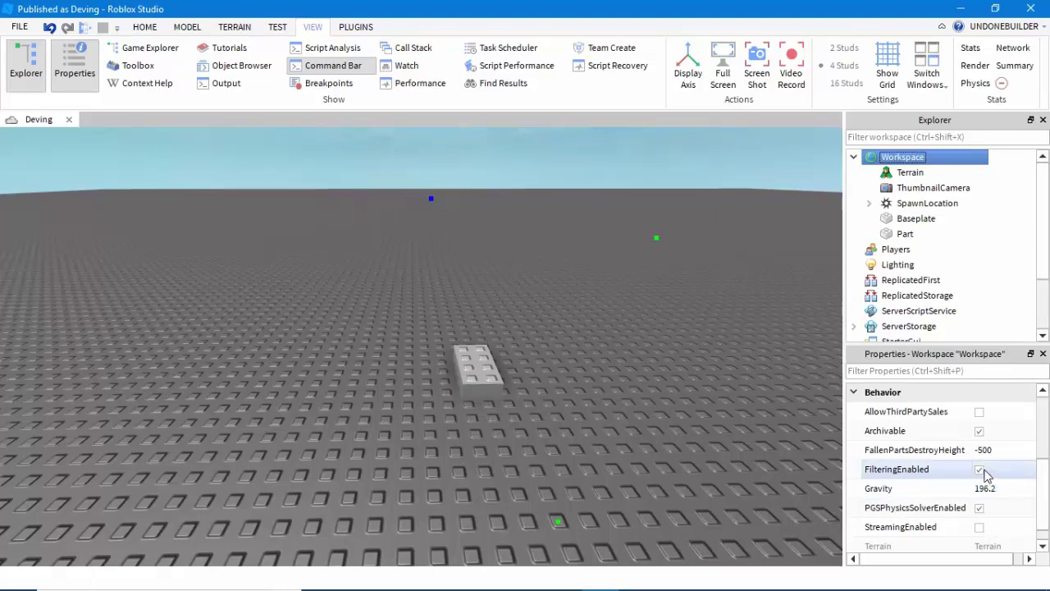
Step: Inspect the remaining Behavior properties of the Workspace, including StreamingEnabled, and clear the selection
{"action": "scroll", "coordinate": [1043, 485], "scroll_direction": "down", "scroll_amount": 1}
{"action": "right_click_drag", "start_coordinate": [744, 427], "coordinate": [700, 406]}
{"action": "key", "text": "w"}
{"action": "left_click", "coordinate": [700, 406]}
{"action": "left_click", "coordinate": [902, 157]}
{"action": "scroll", "coordinate": [977, 500], "scroll_direction": "down", "scroll_amount": 3}
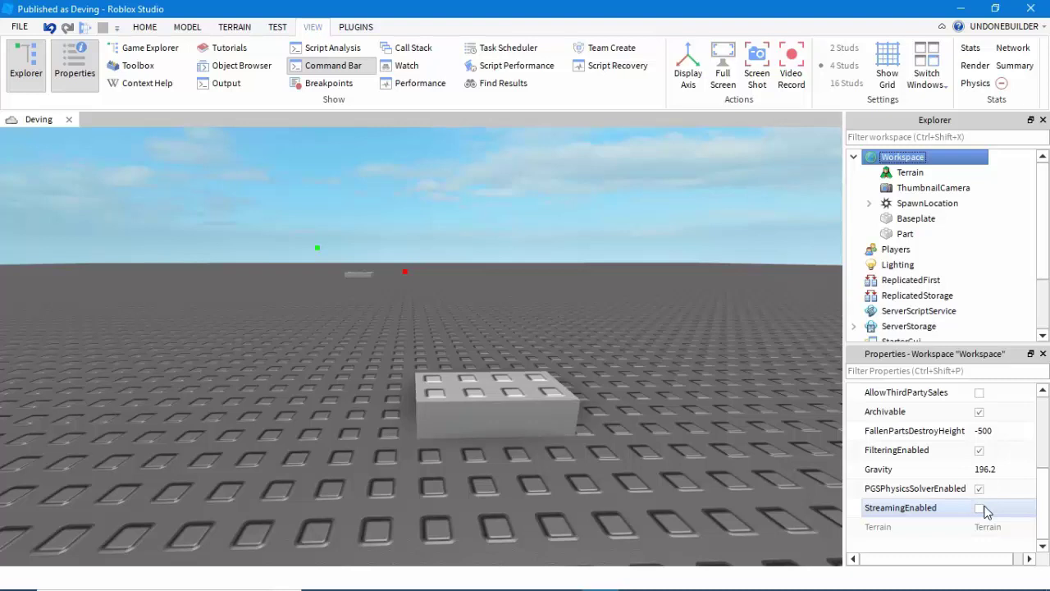
{"action": "scroll", "coordinate": [987, 511], "scroll_direction": "up", "scroll_amount": 3}
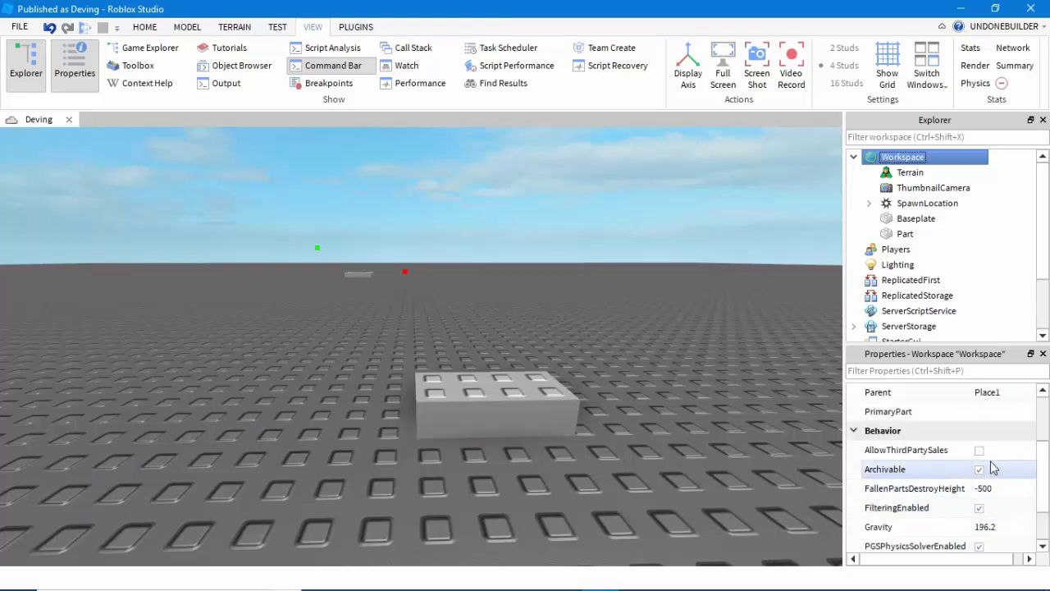
{"action": "left_click", "coordinate": [605, 324]}
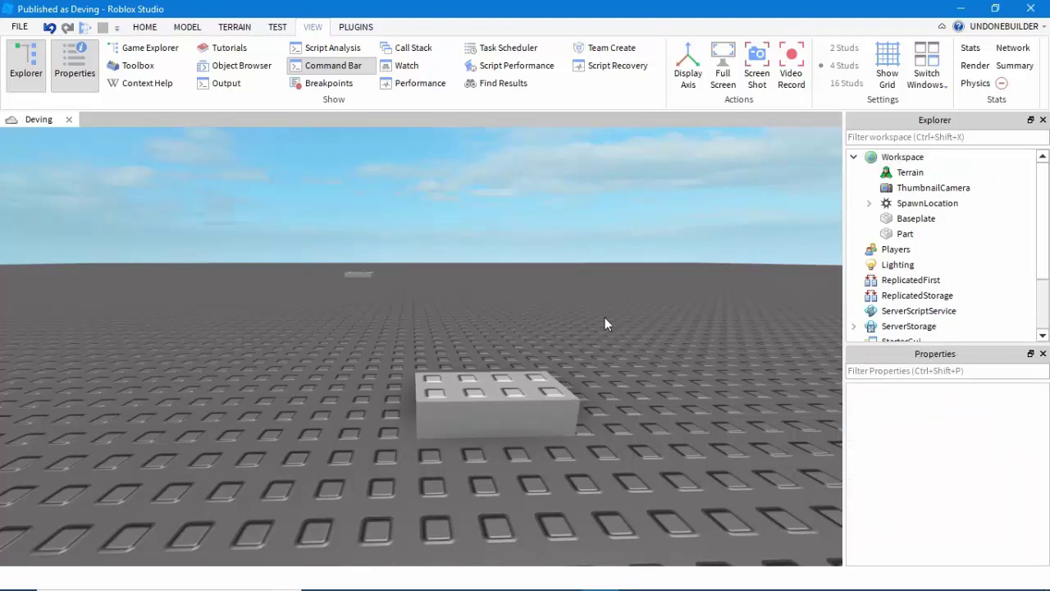
Step: Set EditQualityLevel to Level21 in the Studio's Rendering settings and close the settings
{"action": "left_click", "coordinate": [19, 28]}
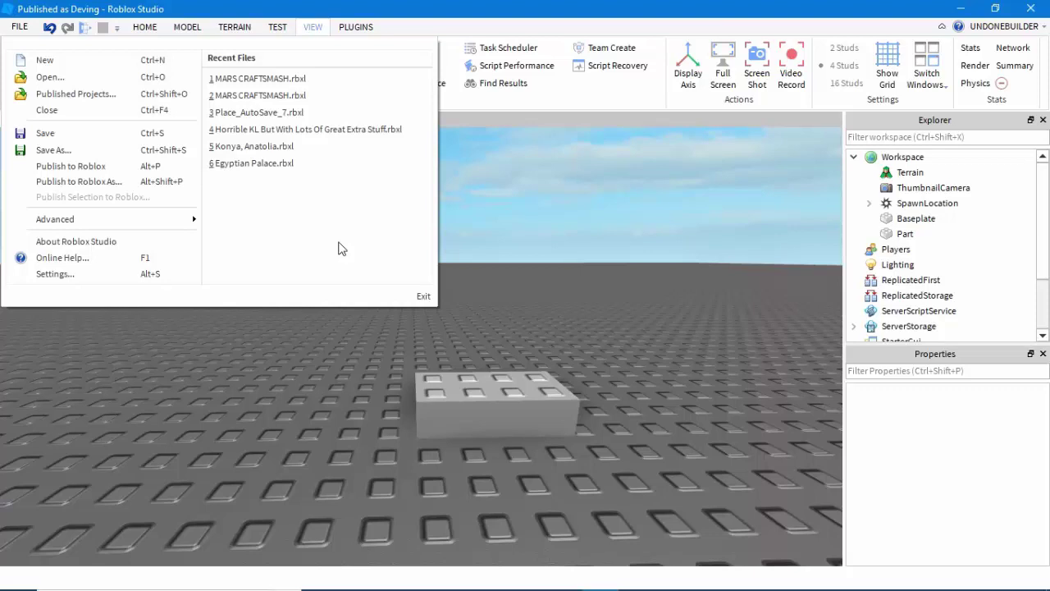
{"action": "left_click", "coordinate": [82, 280]}
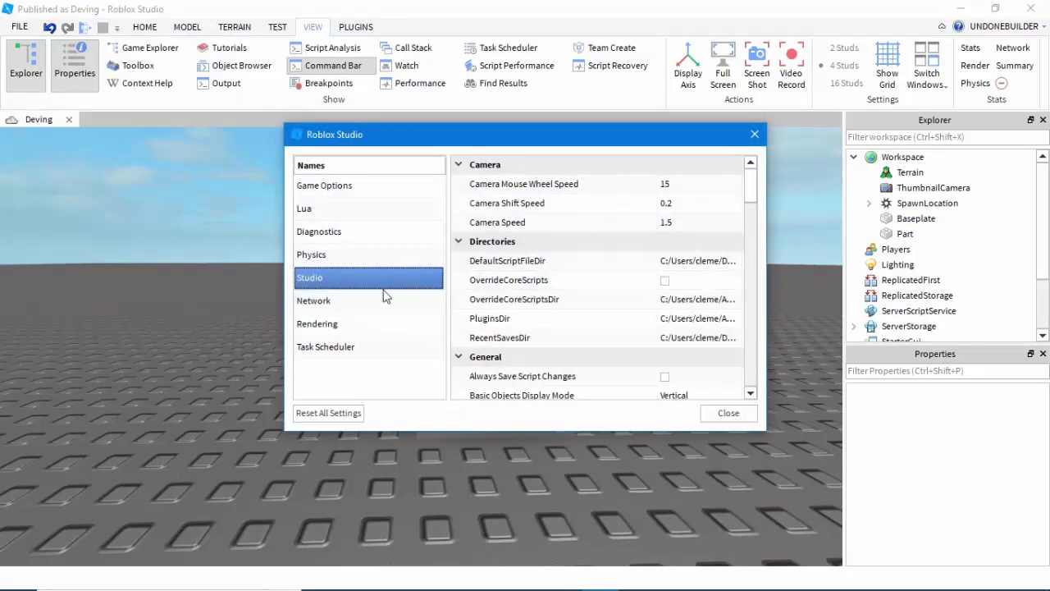
{"action": "left_click", "coordinate": [349, 325]}
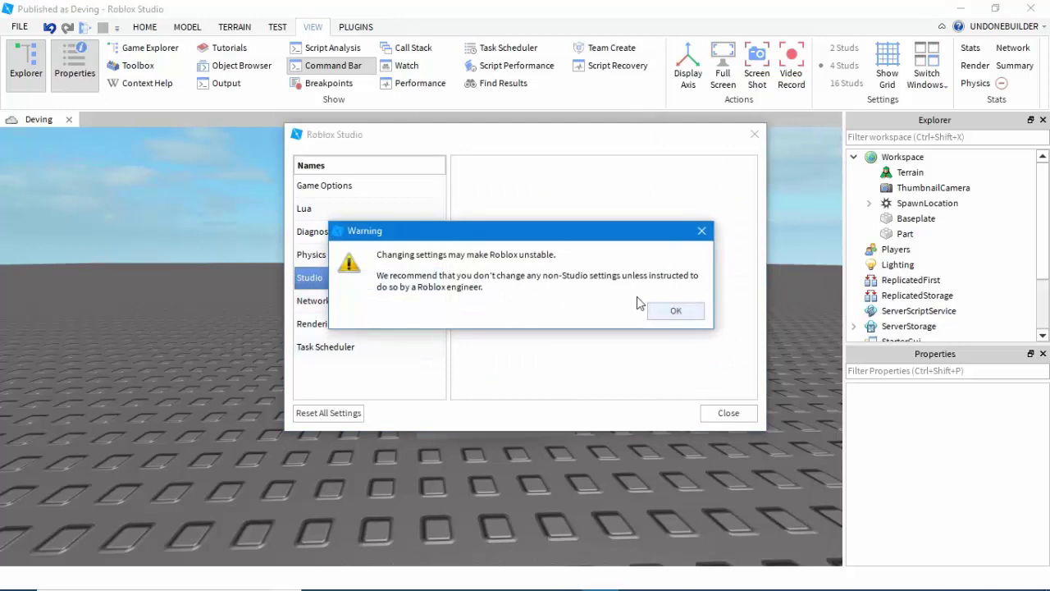
{"action": "left_click", "coordinate": [672, 312]}
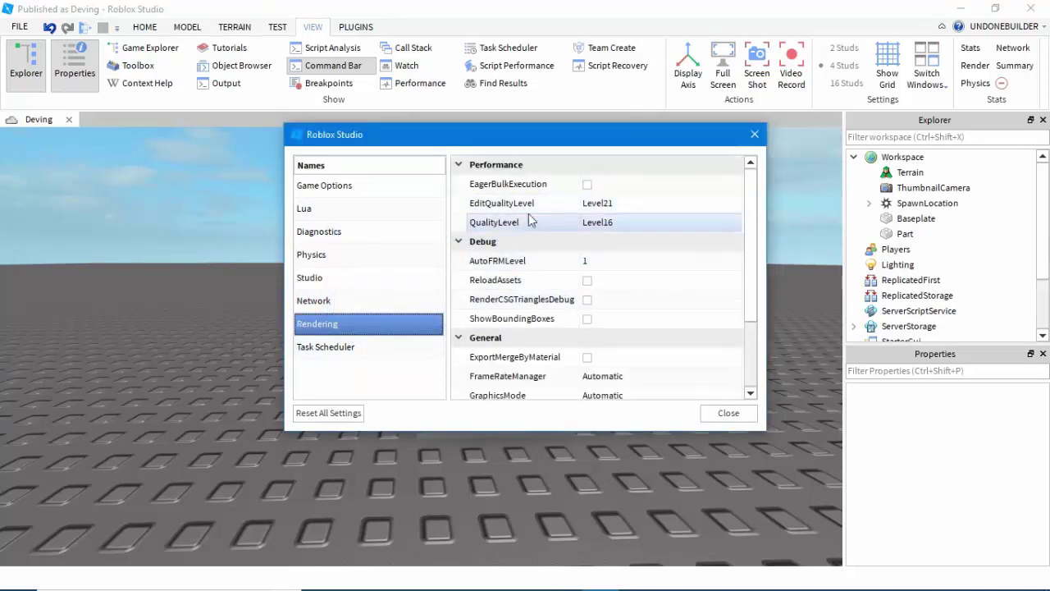
{"action": "left_click", "coordinate": [632, 211]}
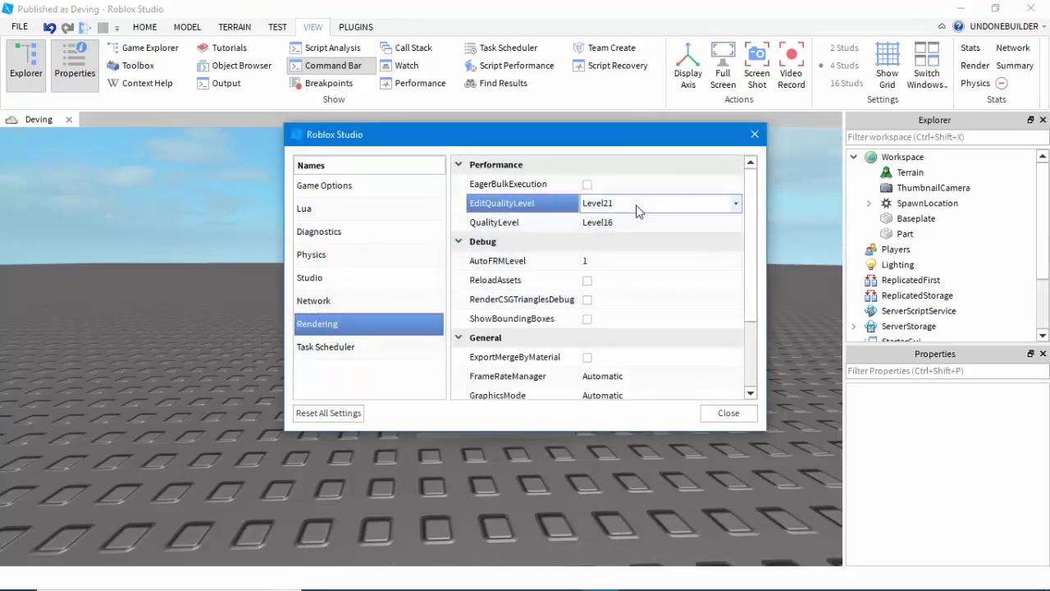
{"action": "left_click", "coordinate": [633, 205]}
{"action": "scroll", "coordinate": [645, 243], "scroll_direction": "down", "scroll_amount": 4}
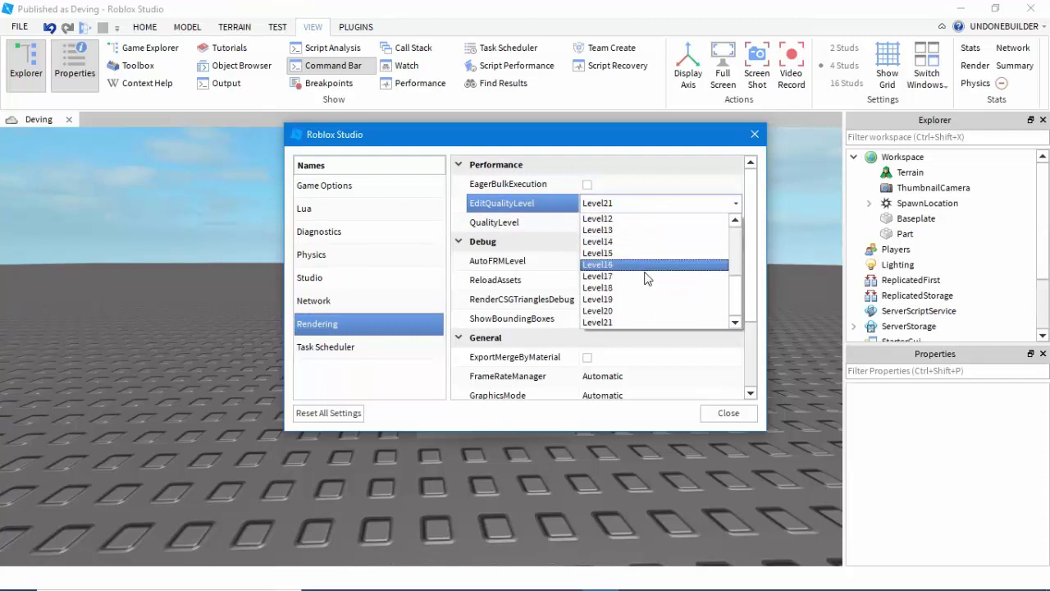
{"action": "left_click", "coordinate": [635, 321]}
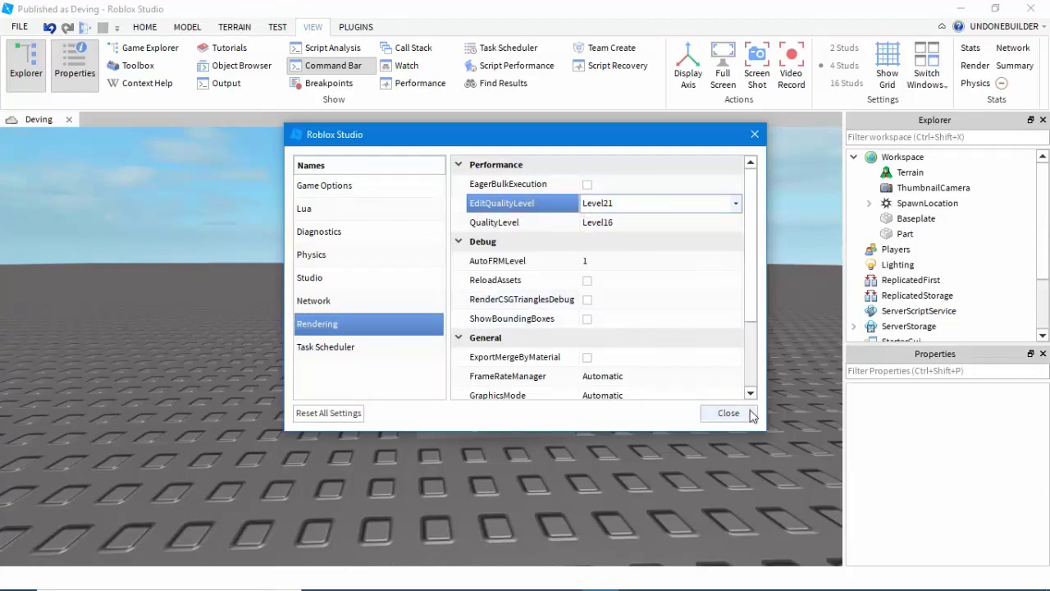
{"action": "left_click", "coordinate": [726, 413]}
{"action": "left_click", "coordinate": [635, 302]}
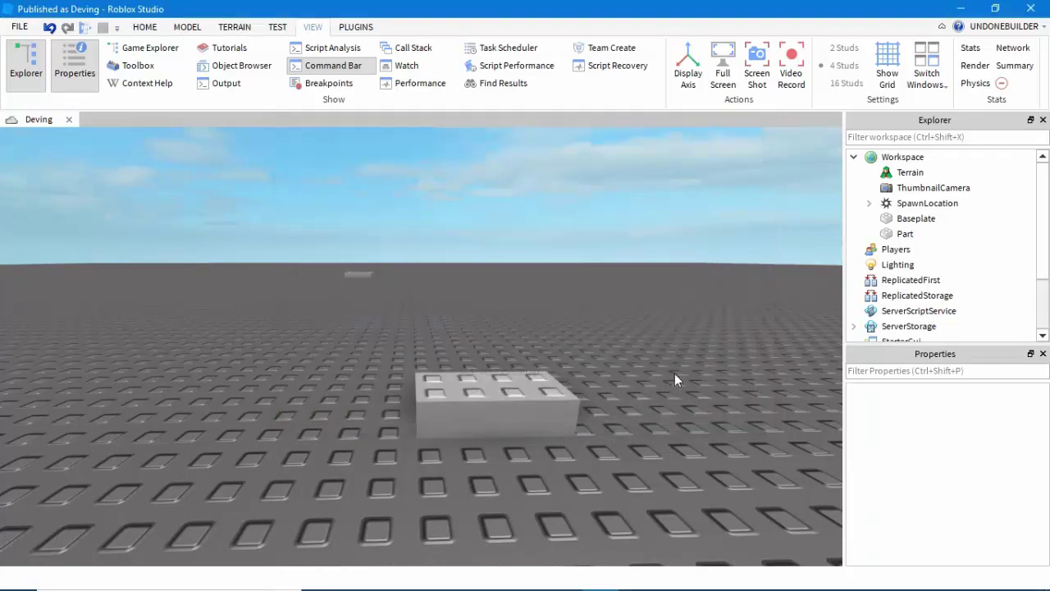
Step: Play-test the place, zooming the camera fully out and back in around the character, and stop the test
{"action": "right_click_drag", "start_coordinate": [668, 377], "coordinate": [668, 377]}
{"action": "key", "text": "s"}
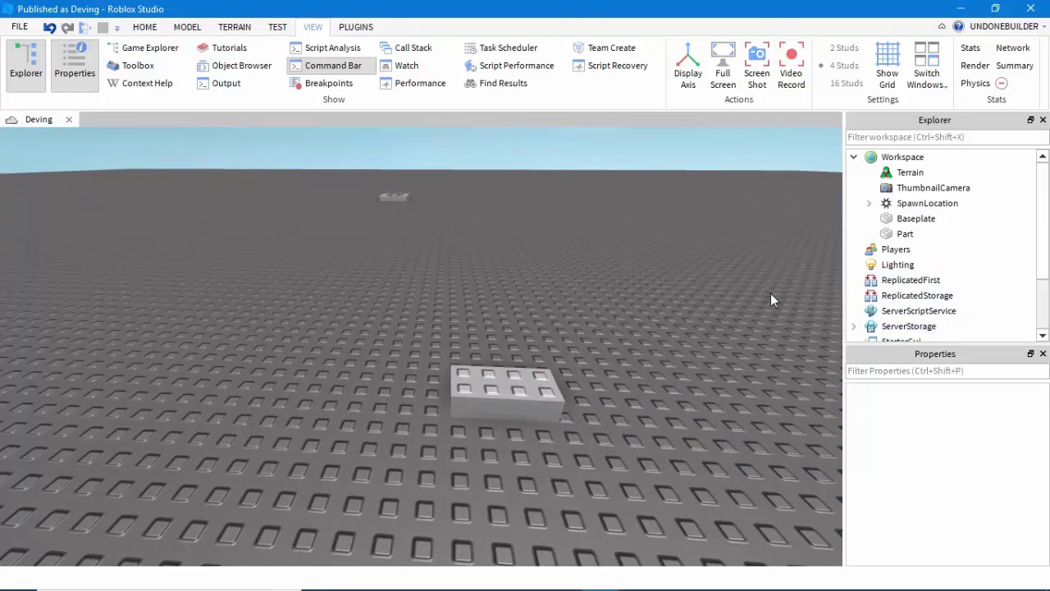
{"action": "left_click", "coordinate": [277, 26]}
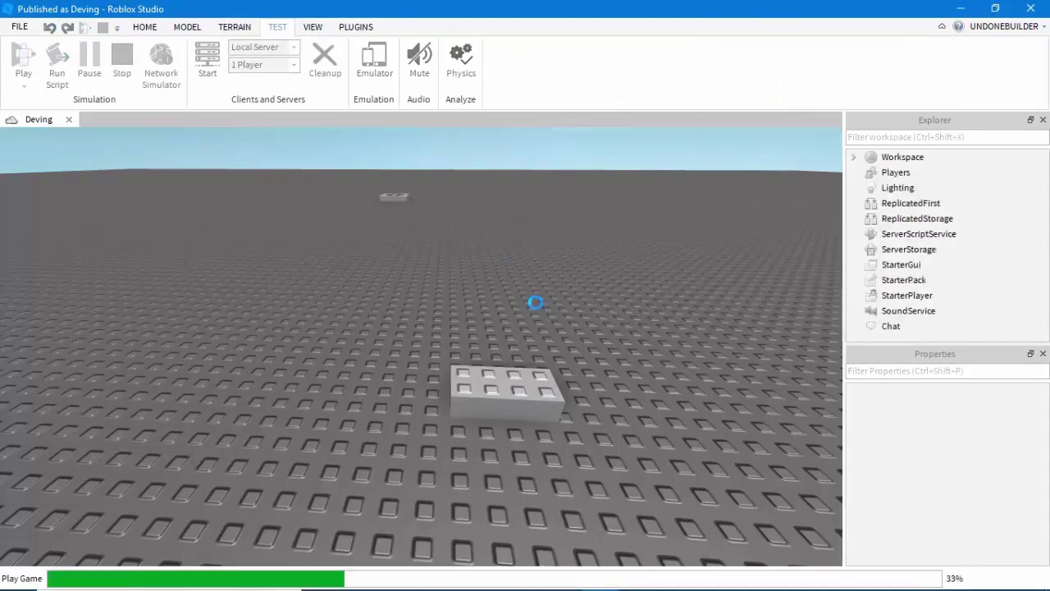
{"action": "scroll", "coordinate": [581, 348], "scroll_direction": "down", "scroll_amount": 10}
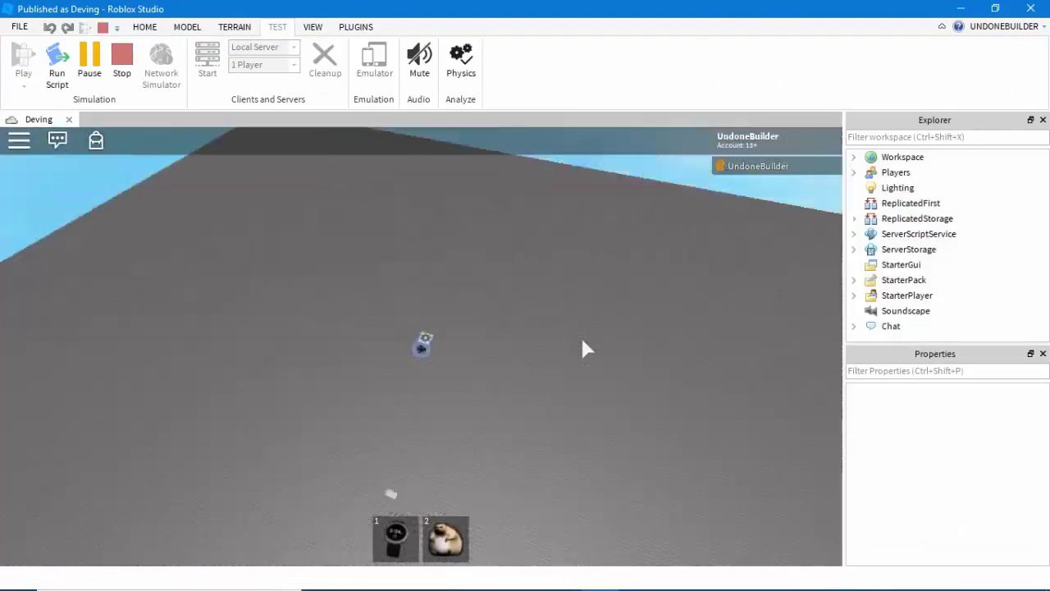
{"action": "right_click_drag", "start_coordinate": [583, 340], "coordinate": [582, 335]}
{"action": "scroll", "coordinate": [584, 332], "scroll_direction": "up", "scroll_amount": 8}
{"action": "scroll", "coordinate": [586, 340], "scroll_direction": "up", "scroll_amount": 8}
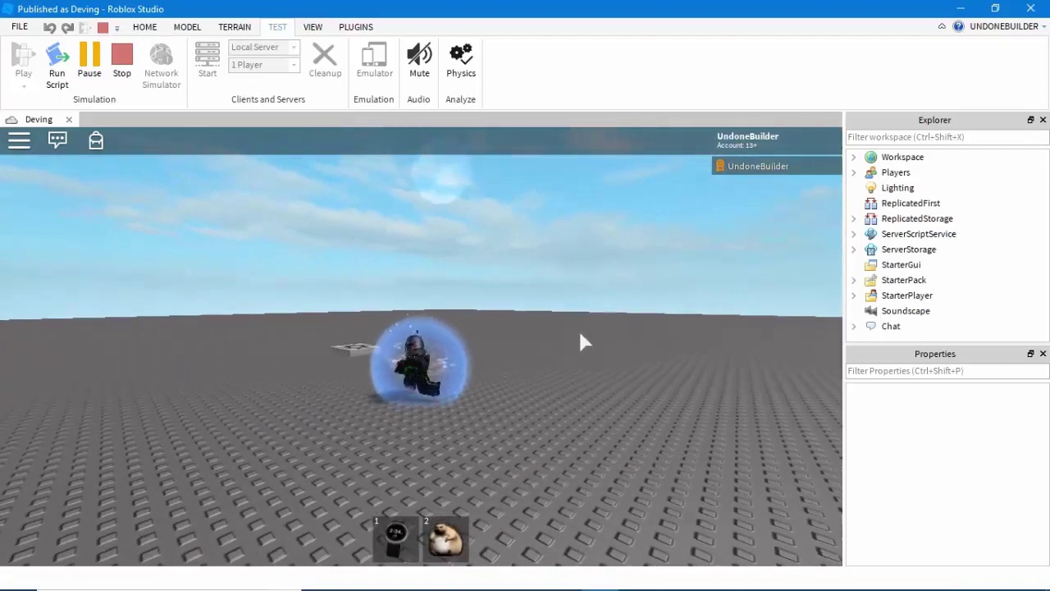
{"action": "scroll", "coordinate": [580, 334], "scroll_direction": "down", "scroll_amount": 10}
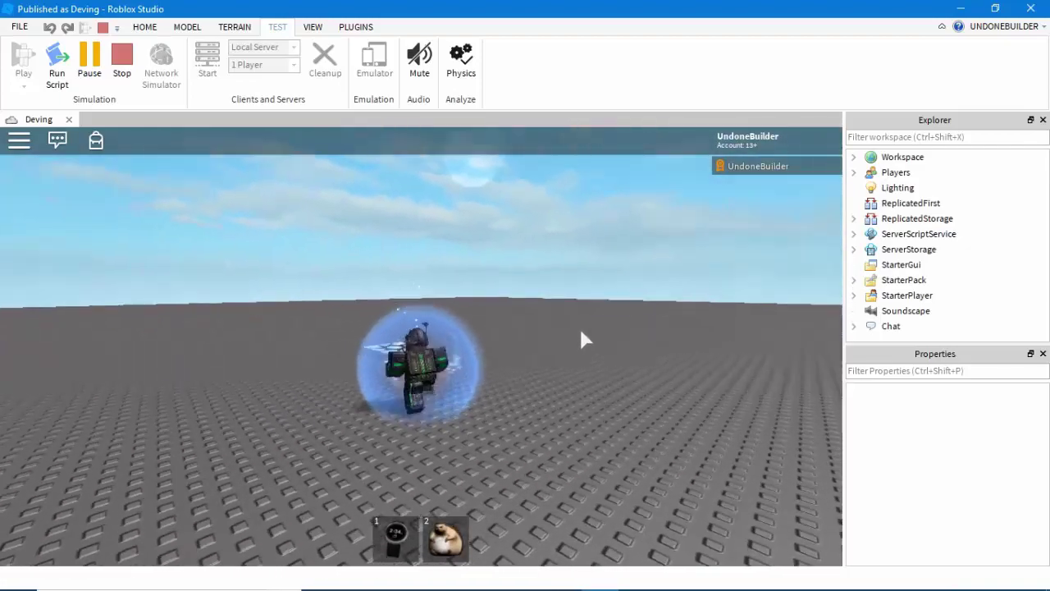
{"action": "scroll", "coordinate": [581, 333], "scroll_direction": "up", "scroll_amount": 10}
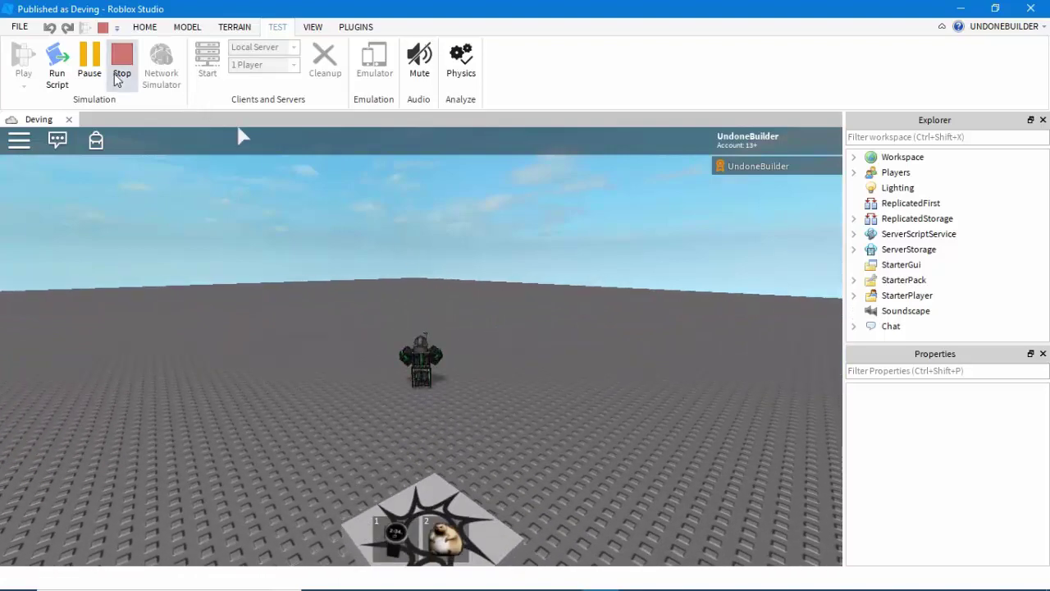
{"action": "left_click", "coordinate": [117, 78]}
Step: Set the CameraMaxZoomDistance property of StarterPlayer to 20
{"action": "scroll", "coordinate": [1005, 270], "scroll_direction": "down", "scroll_amount": 2}
{"action": "scroll", "coordinate": [914, 238], "scroll_direction": "up", "scroll_amount": 2}
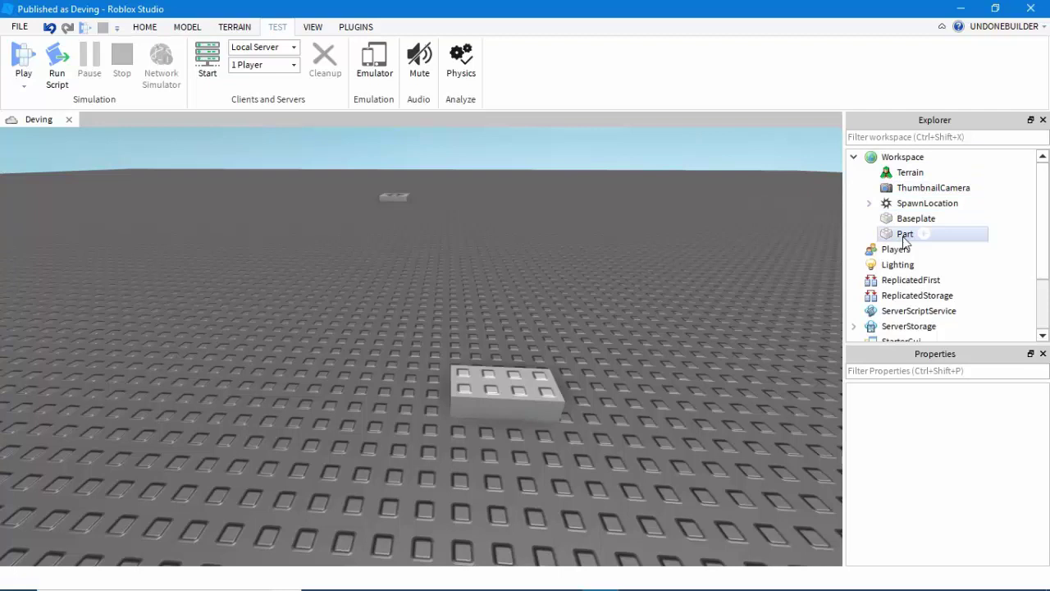
{"action": "scroll", "coordinate": [896, 246], "scroll_direction": "down", "scroll_amount": 2}
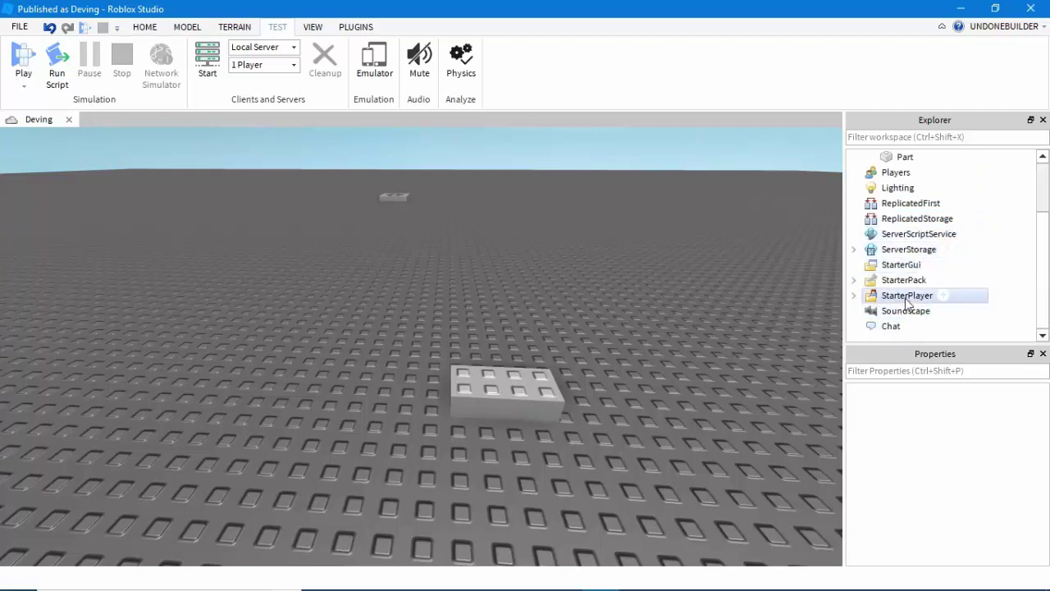
{"action": "left_click", "coordinate": [905, 298]}
{"action": "left_click_drag", "start_coordinate": [925, 564], "coordinate": [928, 558]}
{"action": "scroll", "coordinate": [935, 485], "scroll_direction": "down", "scroll_amount": 2}
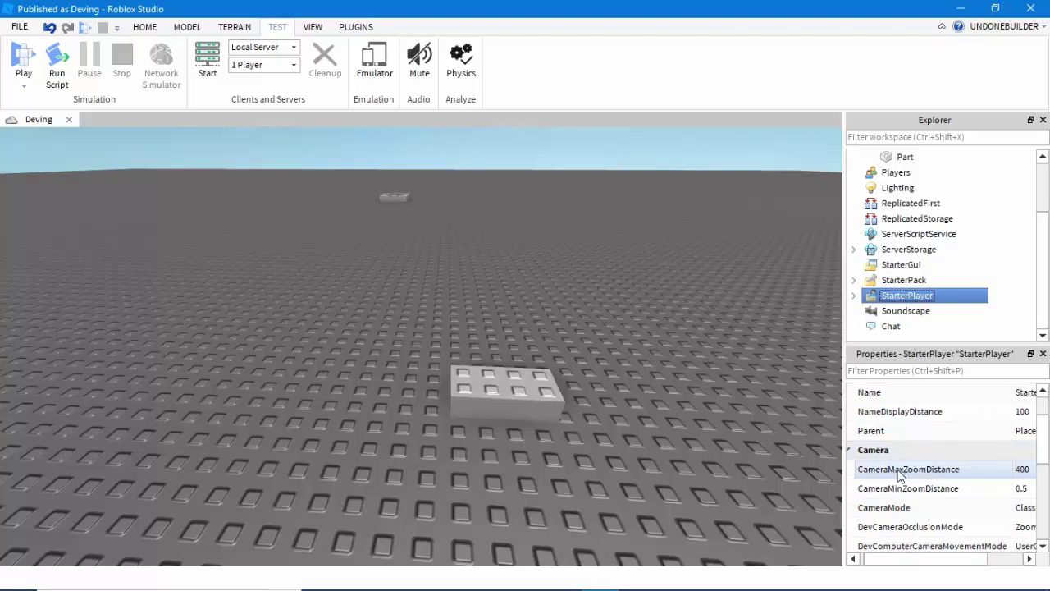
{"action": "left_click_drag", "start_coordinate": [932, 562], "coordinate": [971, 548]}
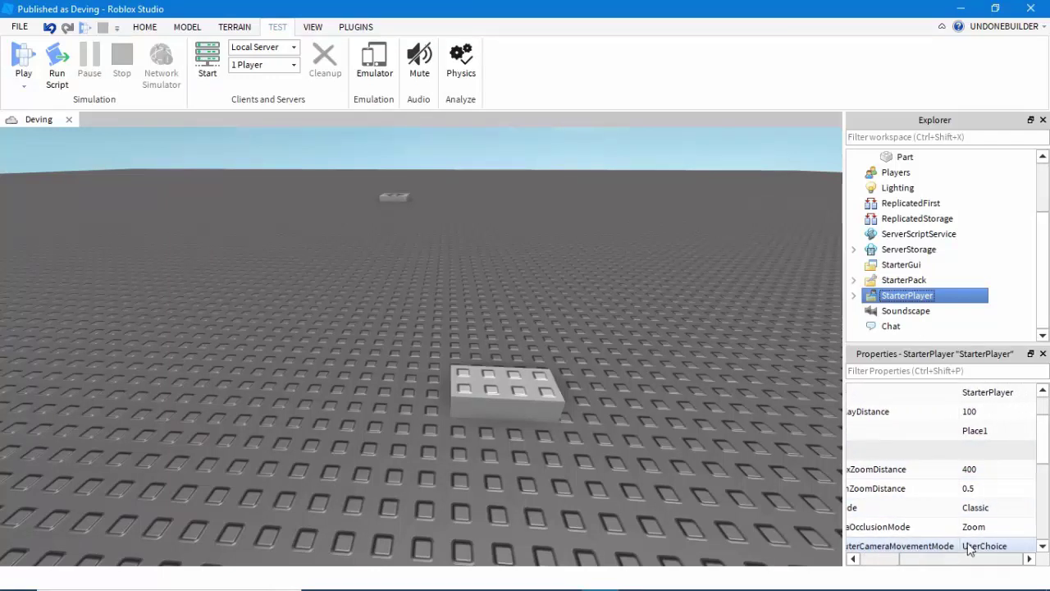
{"action": "left_click", "coordinate": [1000, 467]}
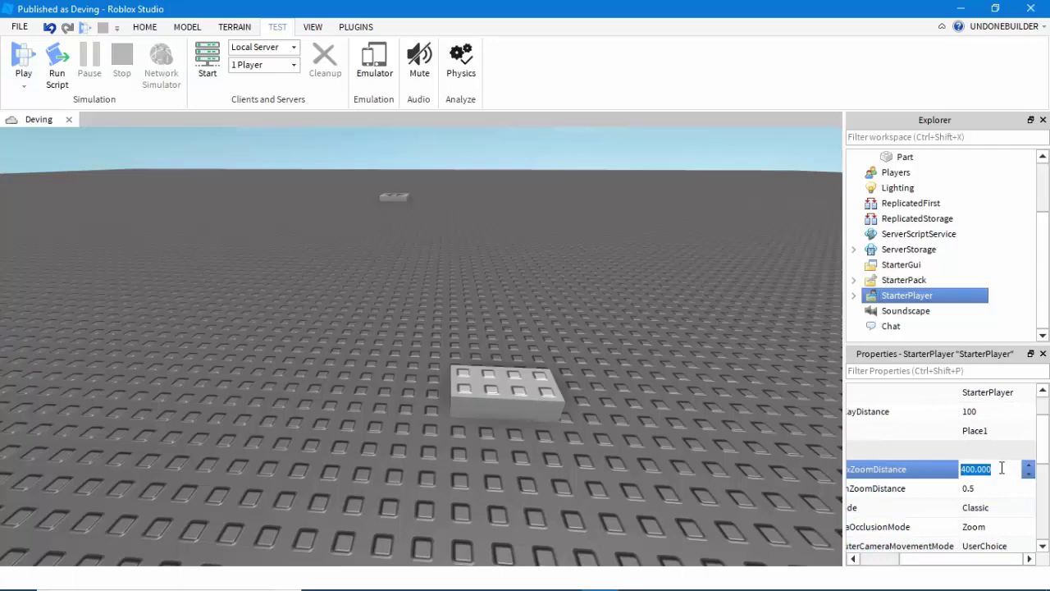
Step: Play-test the limited camera zoom while walking the character forward, stop the test, and clear the selection
{"action": "left_click", "coordinate": [23, 82]}
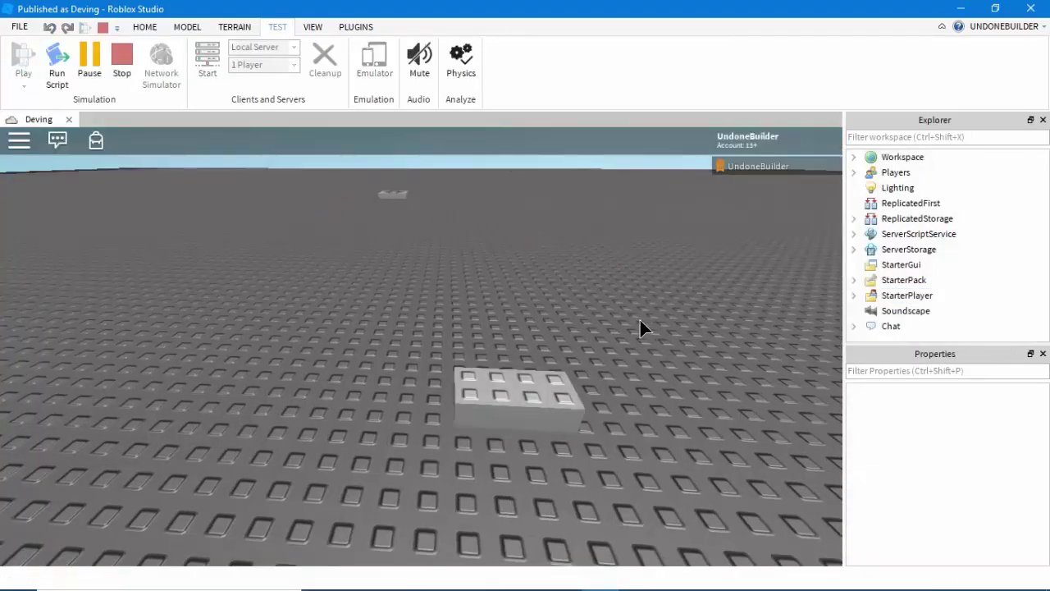
{"action": "key", "text": "w"}
{"action": "right_click_drag", "start_coordinate": [623, 327], "coordinate": [623, 327]}
{"action": "key", "text": "w"}
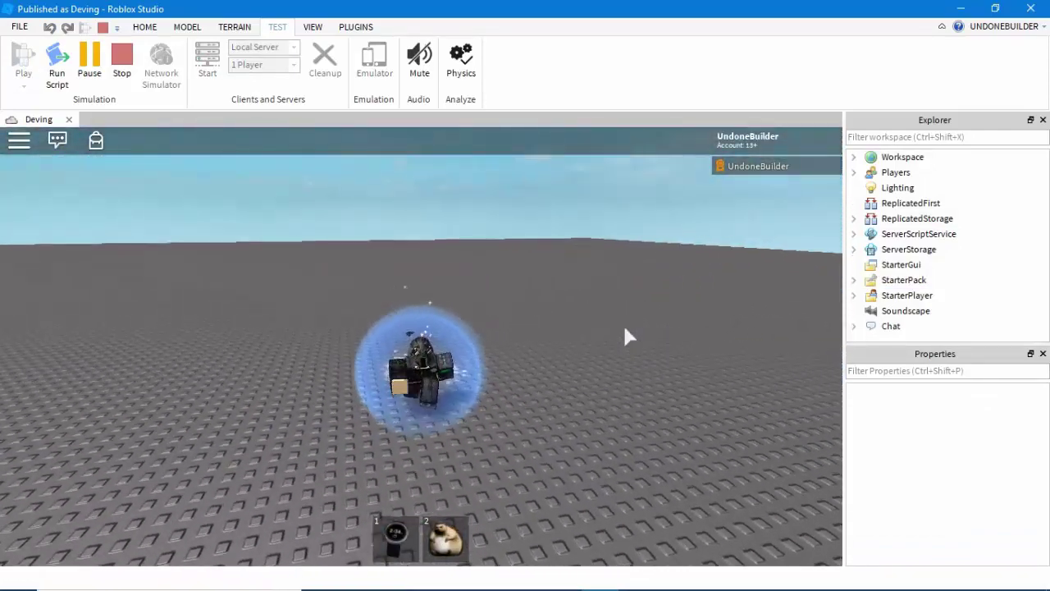
{"action": "key", "text": "w"}
{"action": "key", "text": "shift+F5"}
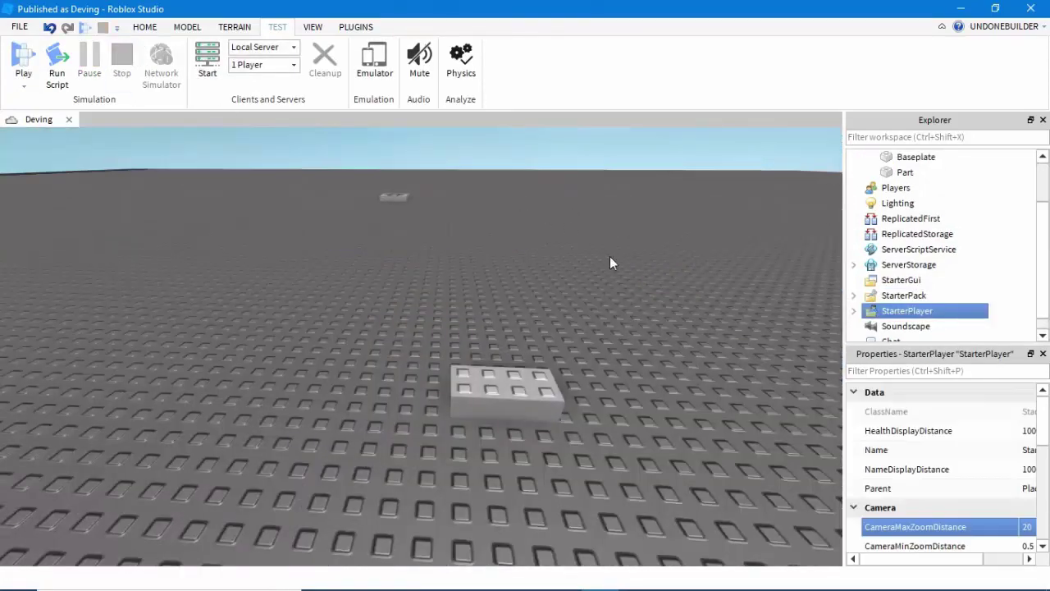
{"action": "left_click", "coordinate": [660, 335]}
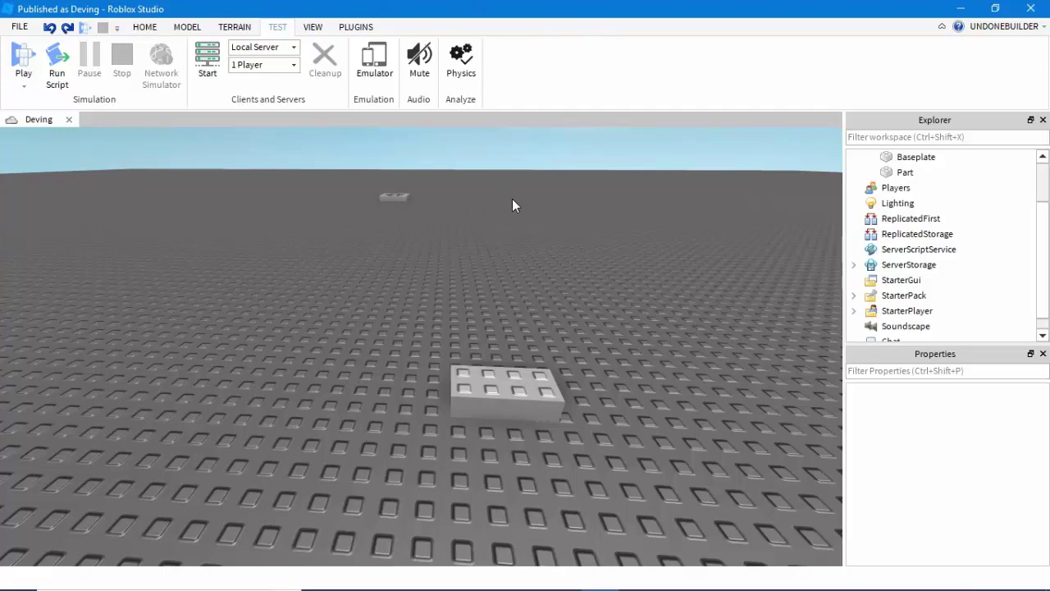
Step: Look over the installed plugins, open the animation editor's rig selection, and cancel it
{"action": "left_click", "coordinate": [356, 29]}
{"action": "right_click_drag", "start_coordinate": [543, 189], "coordinate": [541, 194]}
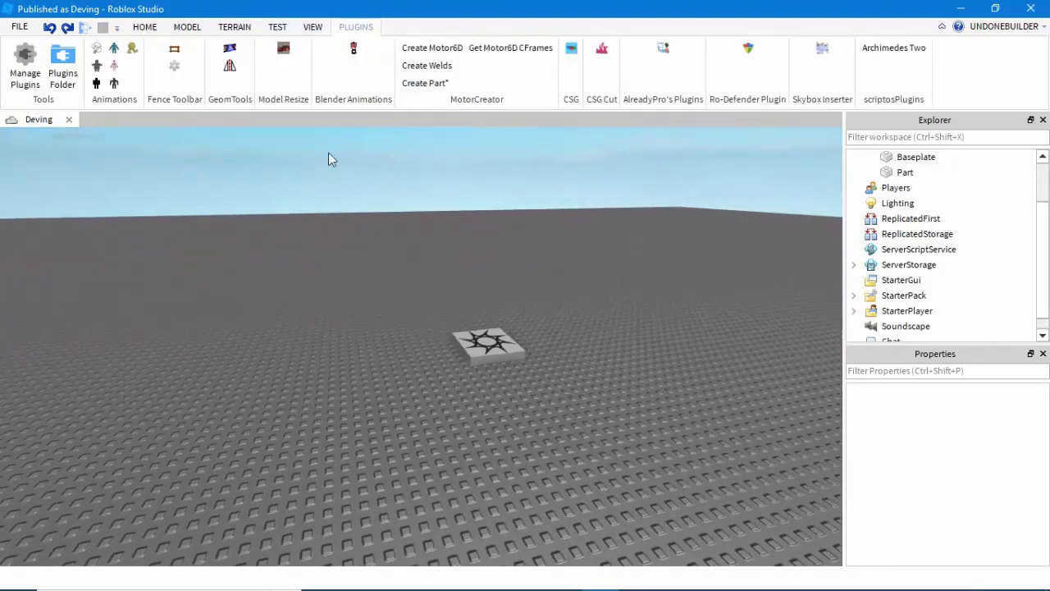
{"action": "left_click", "coordinate": [96, 51]}
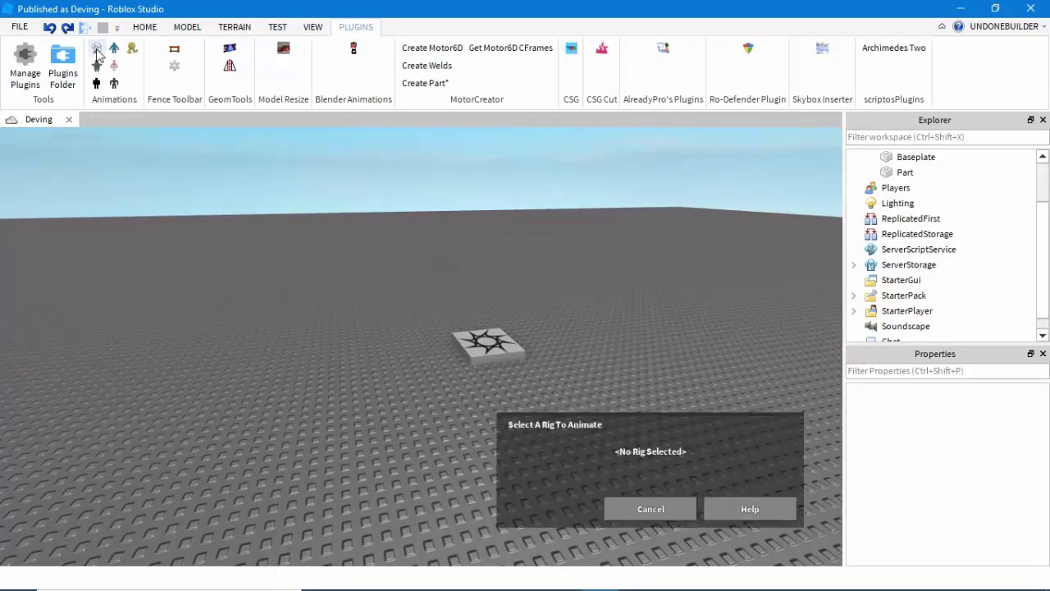
{"action": "left_click", "coordinate": [680, 509]}
Step: Mirror the part over its end face with the GeomTools reflect plugin and delete the mirrored copy
{"action": "key", "text": "w"}
{"action": "right_click_drag", "start_coordinate": [667, 493], "coordinate": [668, 499]}
{"action": "key", "text": "a"}
{"action": "key", "text": "d"}
{"action": "right_click_drag", "start_coordinate": [492, 321], "coordinate": [494, 321]}
{"action": "left_click", "coordinate": [271, 256]}
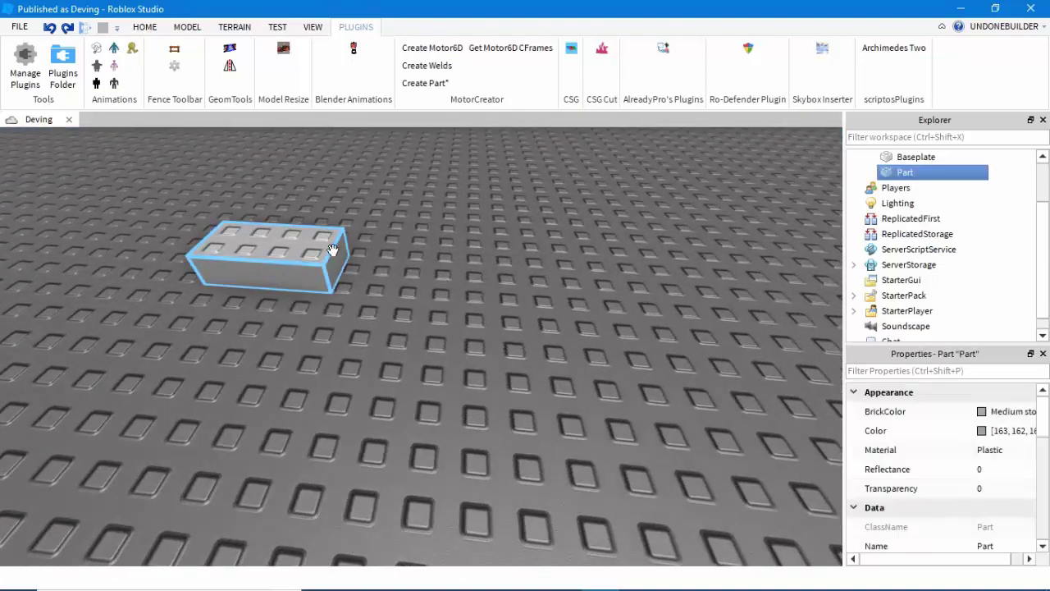
{"action": "left_click", "coordinate": [230, 66]}
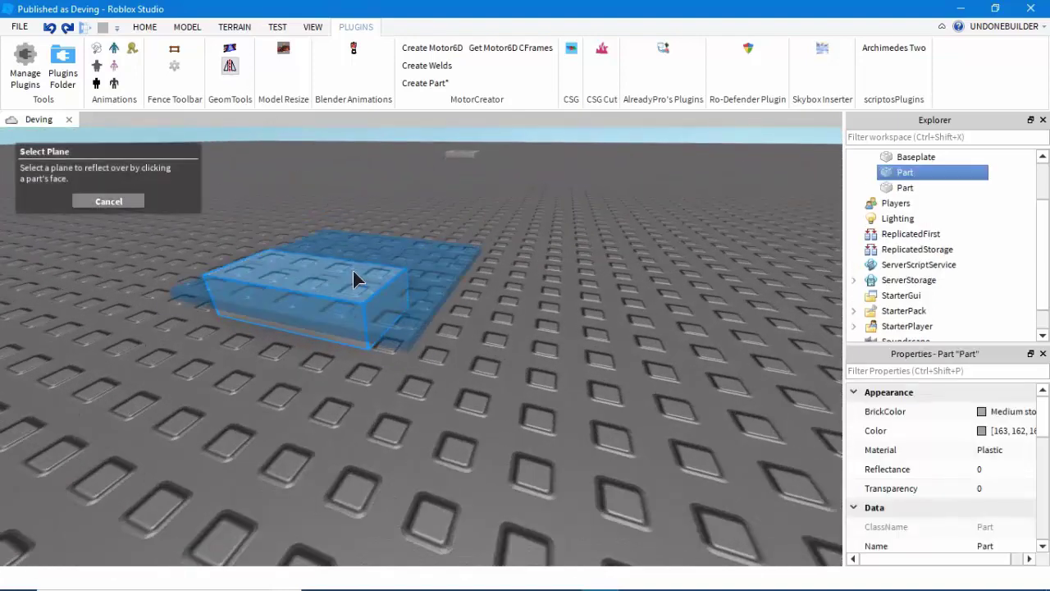
{"action": "left_click", "coordinate": [387, 315]}
{"action": "scroll", "coordinate": [430, 394], "scroll_direction": "down", "scroll_amount": 5}
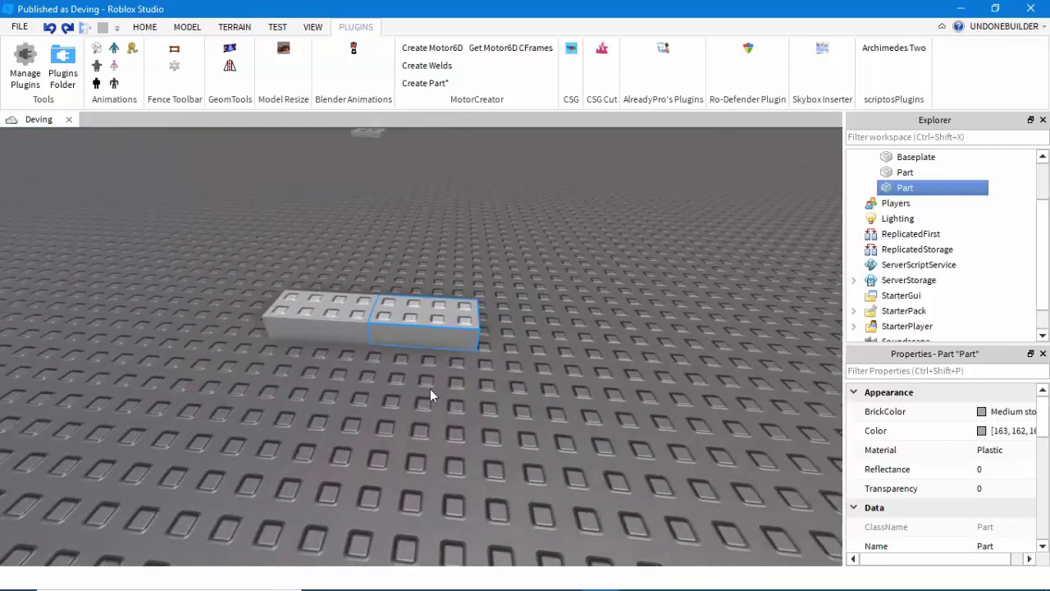
{"action": "key", "text": "Delete"}
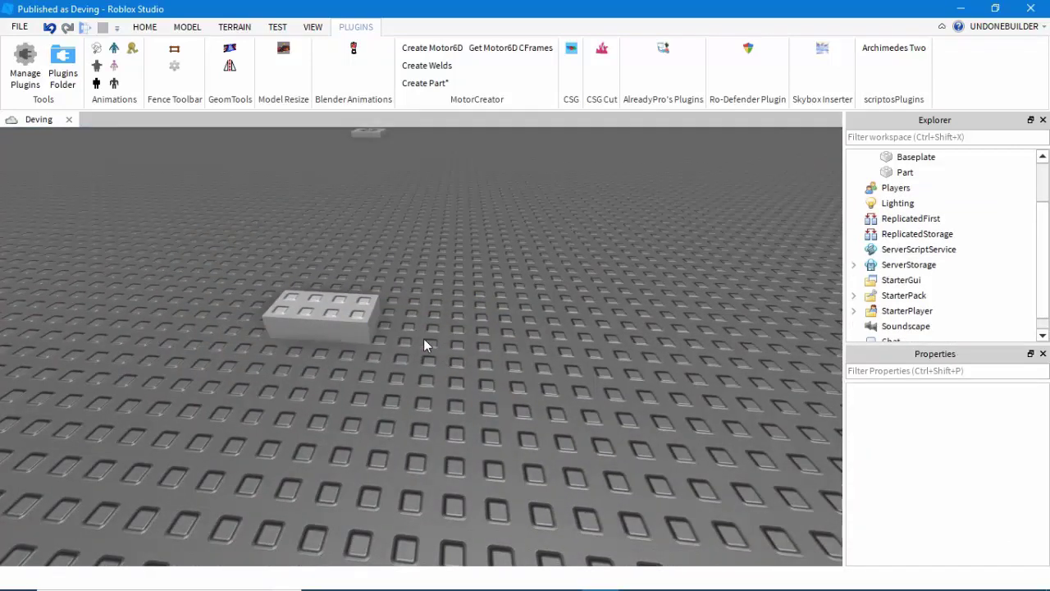
Step: Duplicate the part near the view's centre so that the copy sits directly on top of it
{"action": "right_click_drag", "start_coordinate": [466, 353], "coordinate": [466, 353]}
{"action": "key", "text": "w"}
{"action": "scroll", "coordinate": [604, 353], "scroll_direction": "down", "scroll_amount": 3}
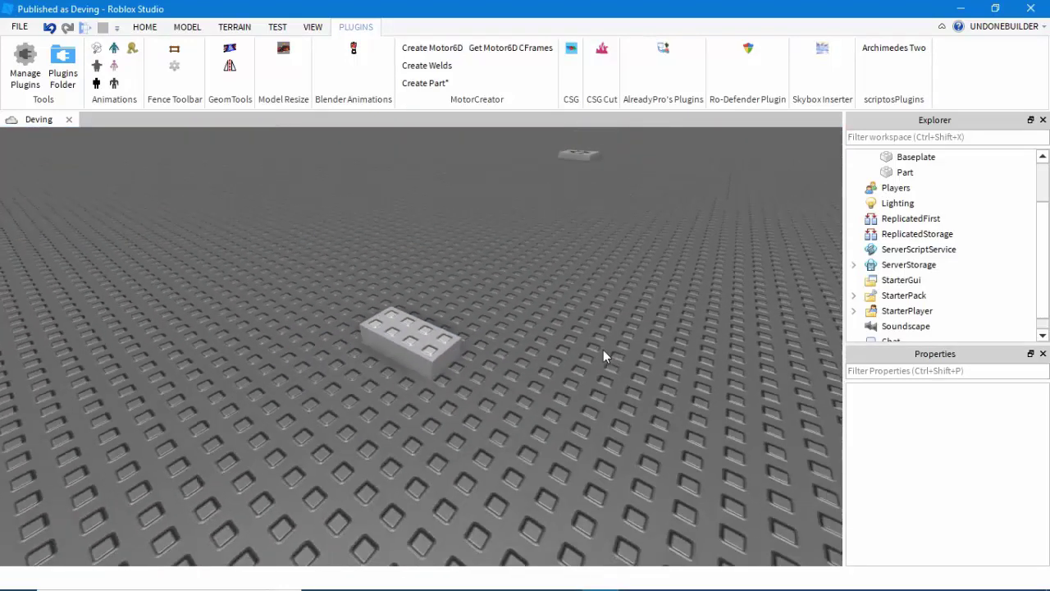
{"action": "key", "text": "d"}
{"action": "right_click_drag", "start_coordinate": [509, 349], "coordinate": [509, 350]}
{"action": "key", "text": "w"}
{"action": "left_click", "coordinate": [509, 350]}
{"action": "key", "text": "ctrl+d"}
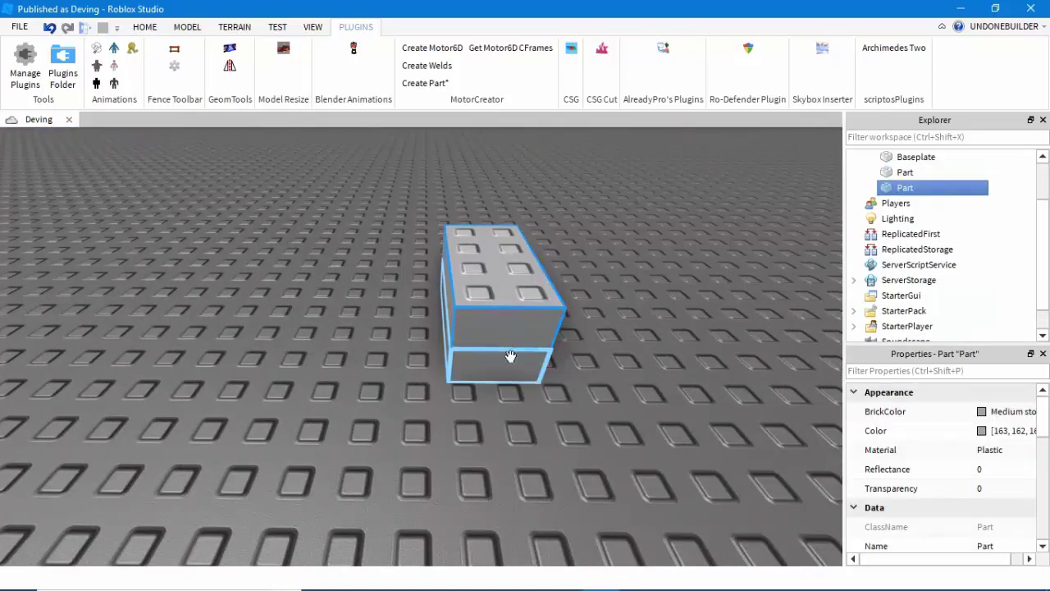
Step: Group the two stacked parts into one model and frame it in the view
{"action": "left_click", "coordinate": [504, 364], "text": "ctrl"}
{"action": "left_click", "coordinate": [187, 27]}
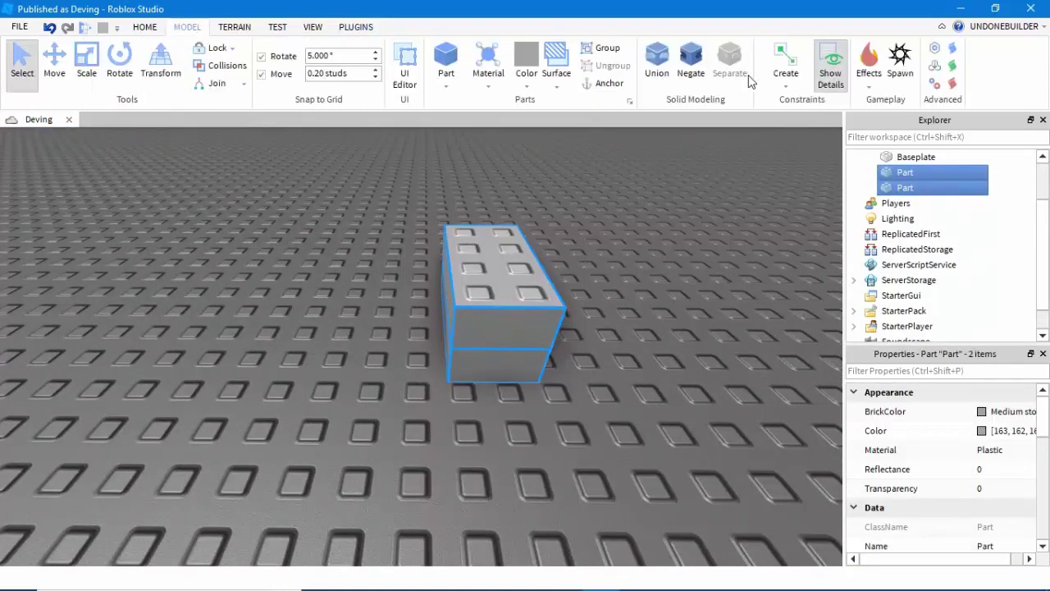
{"action": "left_click", "coordinate": [606, 52]}
{"action": "left_click", "coordinate": [367, 27]}
{"action": "left_click", "coordinate": [360, 201]}
{"action": "left_click", "coordinate": [477, 290]}
{"action": "key", "text": "f"}
{"action": "right_click_drag", "start_coordinate": [478, 290], "coordinate": [472, 290]}
{"action": "scroll", "coordinate": [477, 289], "scroll_direction": "down", "scroll_amount": 5}
Step: Try resizing the grouped model vertically with the Scale tool, and undo the change
{"action": "left_click", "coordinate": [153, 33]}
{"action": "left_click", "coordinate": [183, 70]}
{"action": "left_click_drag", "start_coordinate": [425, 213], "coordinate": [443, 279]}
{"action": "key", "text": "ctrl+z"}
{"action": "key", "text": "ctrl+z"}
Step: Try resizing the grouped model from its upper handle with the Model Resize plugin, and undo the change
{"action": "left_click", "coordinate": [355, 27]}
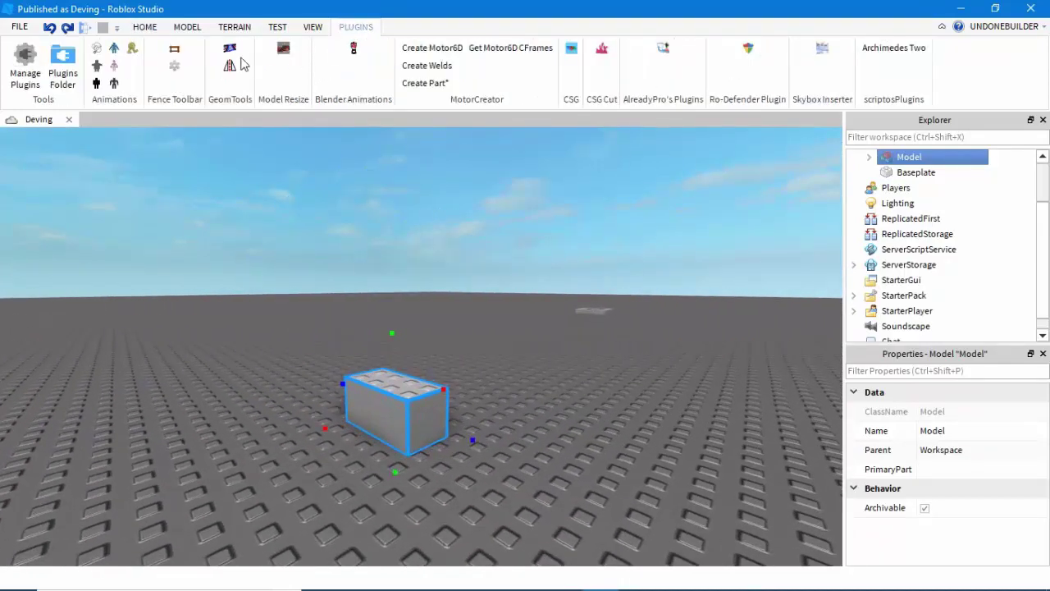
{"action": "left_click", "coordinate": [283, 50]}
{"action": "left_click_drag", "start_coordinate": [392, 329], "coordinate": [410, 400]}
{"action": "key", "text": "ctrl+z"}
{"action": "scroll", "coordinate": [482, 387], "scroll_direction": "up", "scroll_amount": 4}
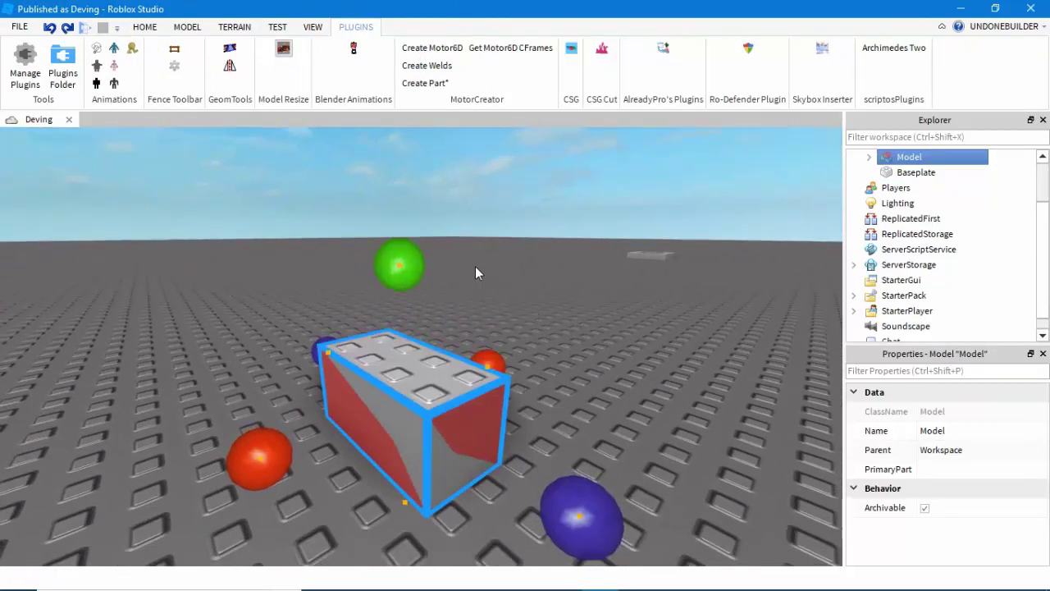
Step: Reopen the Model Resize plugin with nothing selected, look over its settings, and close it
{"action": "left_click", "coordinate": [284, 49]}
{"action": "left_click", "coordinate": [357, 139]}
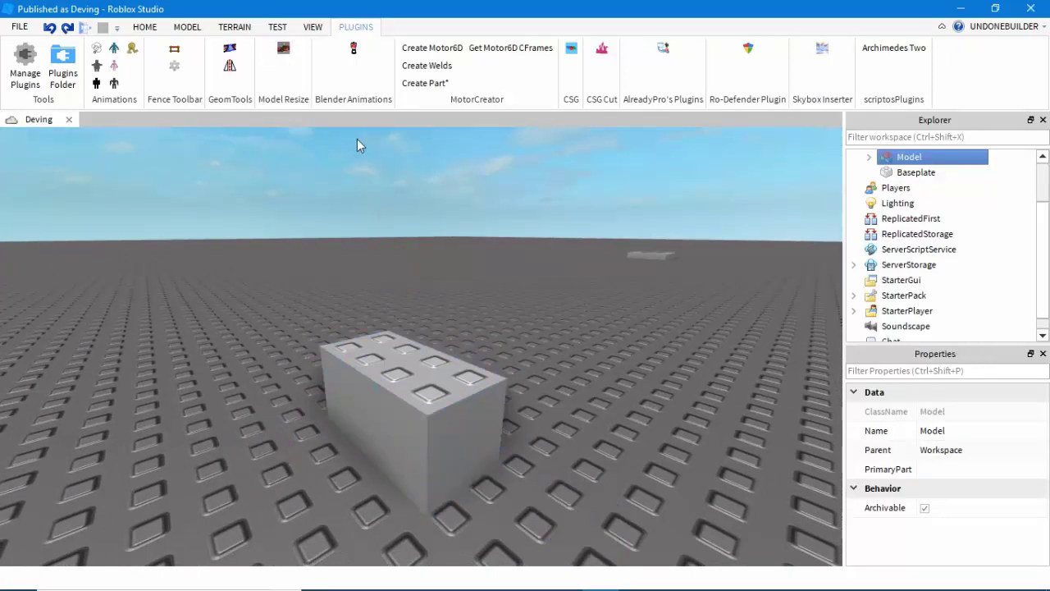
{"action": "left_click", "coordinate": [283, 72]}
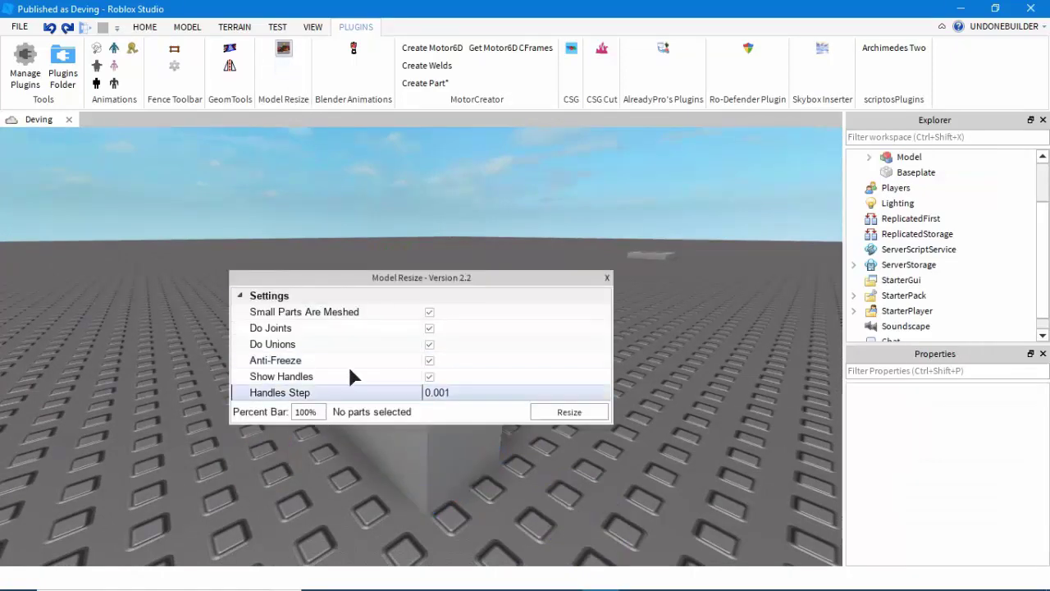
{"action": "right_click_drag", "start_coordinate": [484, 187], "coordinate": [483, 187]}
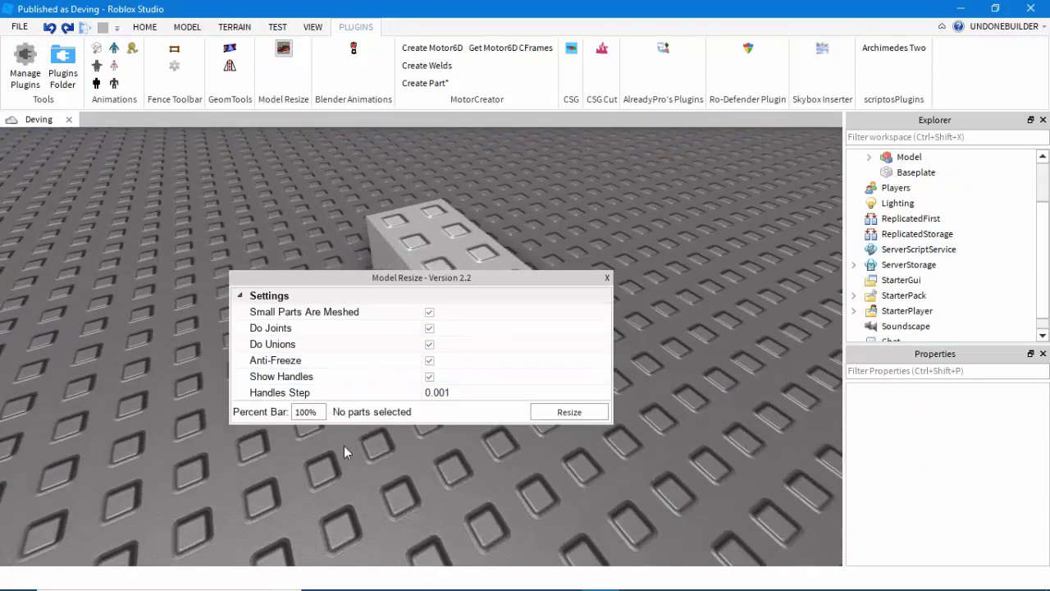
{"action": "left_click", "coordinate": [607, 278]}
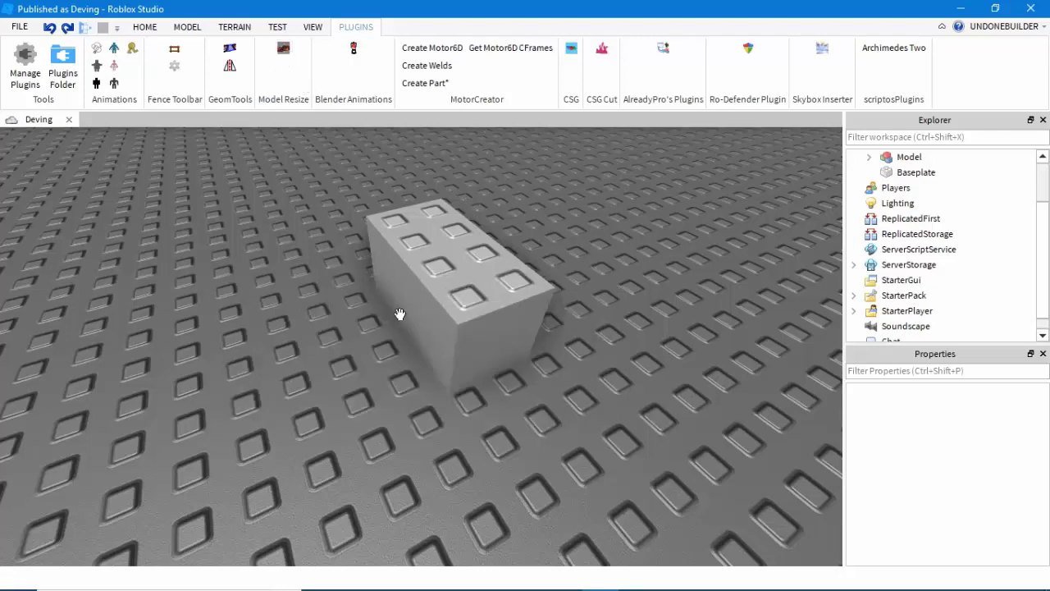
Step: Select the stacked model and ungroup it into its two separate parts
{"action": "scroll", "coordinate": [347, 299], "scroll_direction": "down", "scroll_amount": 5}
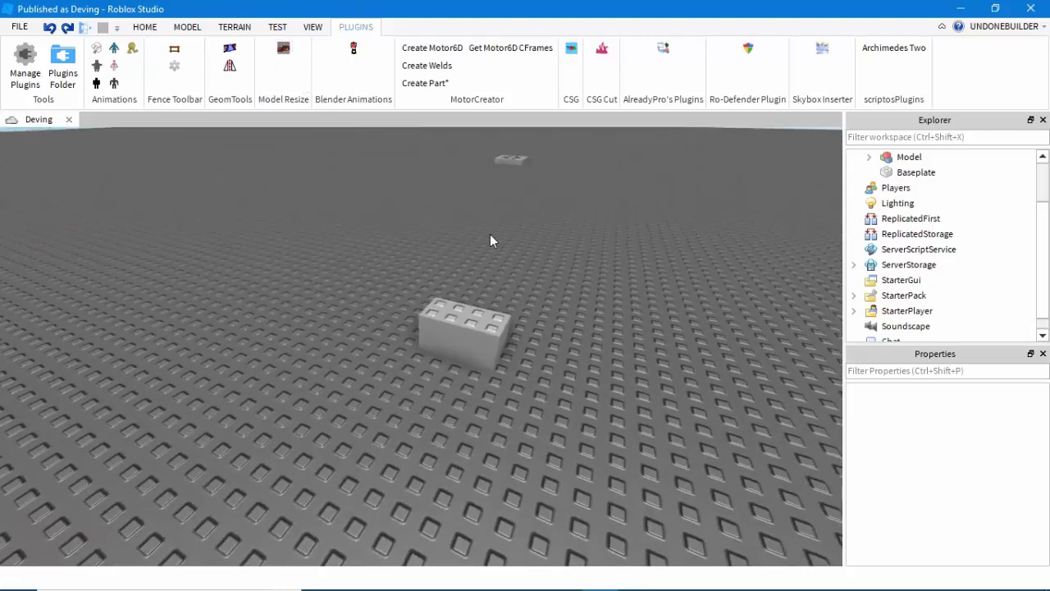
{"action": "key", "text": "d"}
{"action": "right_click_drag", "start_coordinate": [490, 243], "coordinate": [487, 205]}
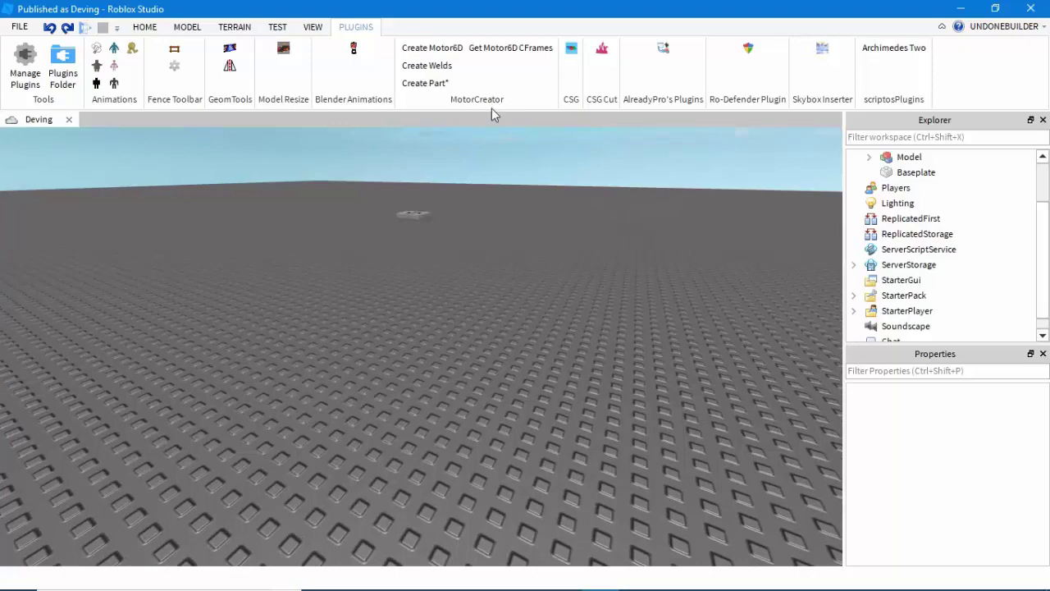
{"action": "scroll", "coordinate": [478, 188], "scroll_direction": "up", "scroll_amount": 4}
{"action": "left_click", "coordinate": [463, 304]}
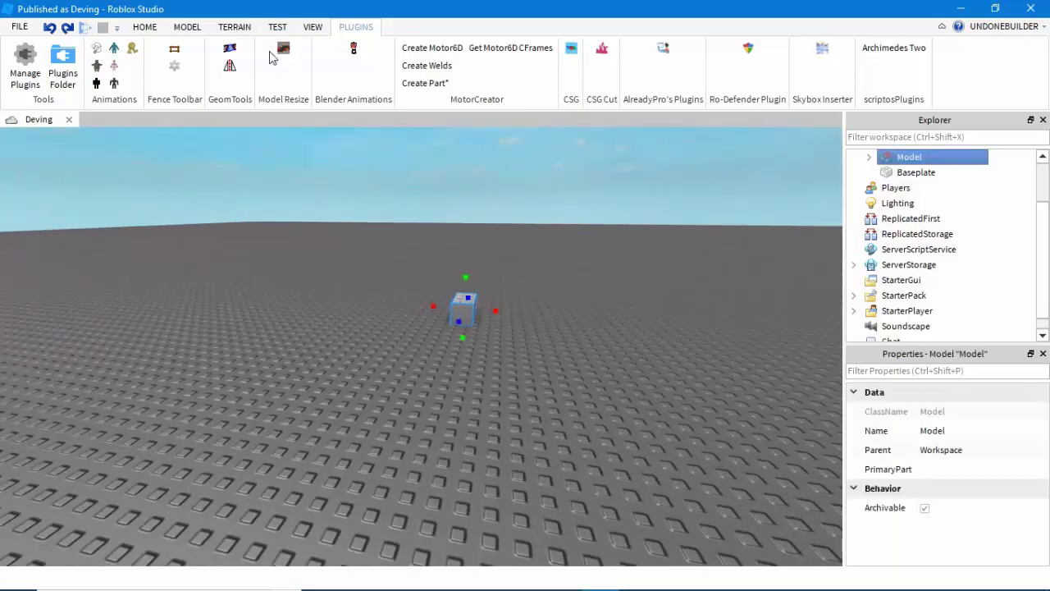
{"action": "left_click", "coordinate": [187, 27]}
{"action": "left_click", "coordinate": [606, 66]}
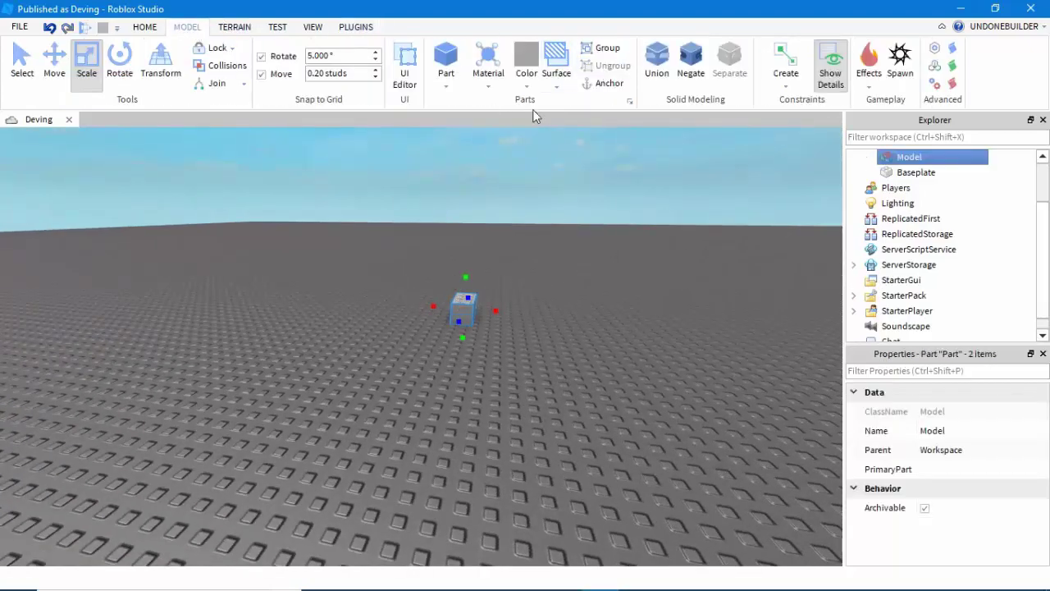
Step: Slide the upper part lengthwise so that it overhangs the lower part by about half its length
{"action": "left_click", "coordinate": [355, 27]}
{"action": "left_click", "coordinate": [578, 289]}
{"action": "scroll", "coordinate": [579, 290], "scroll_direction": "up", "scroll_amount": 4}
{"action": "right_click_drag", "start_coordinate": [577, 288], "coordinate": [569, 289]}
{"action": "scroll", "coordinate": [566, 290], "scroll_direction": "down", "scroll_amount": 1}
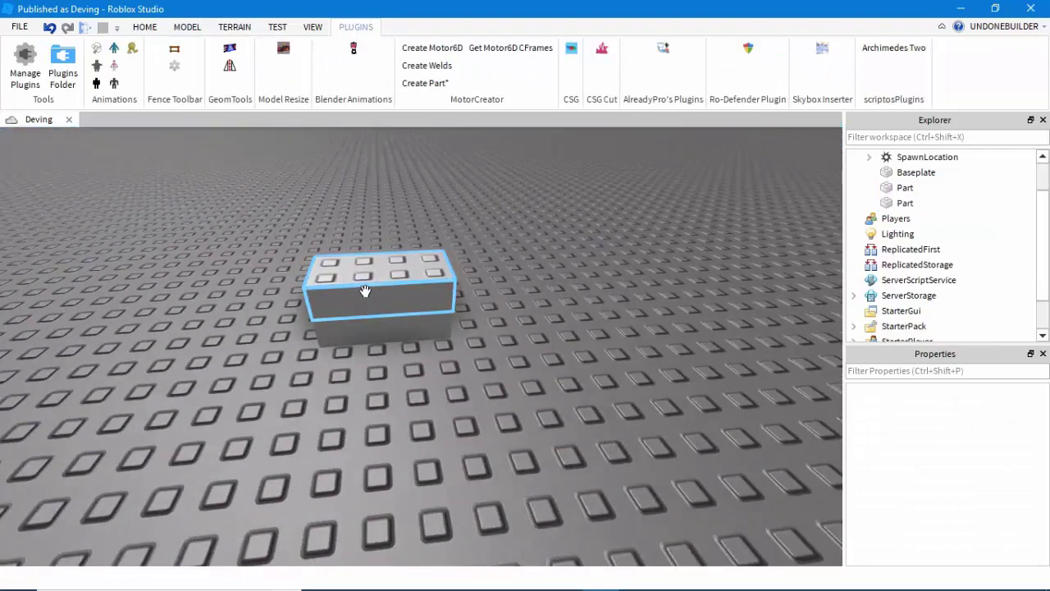
{"action": "left_click_drag", "start_coordinate": [341, 288], "coordinate": [419, 284]}
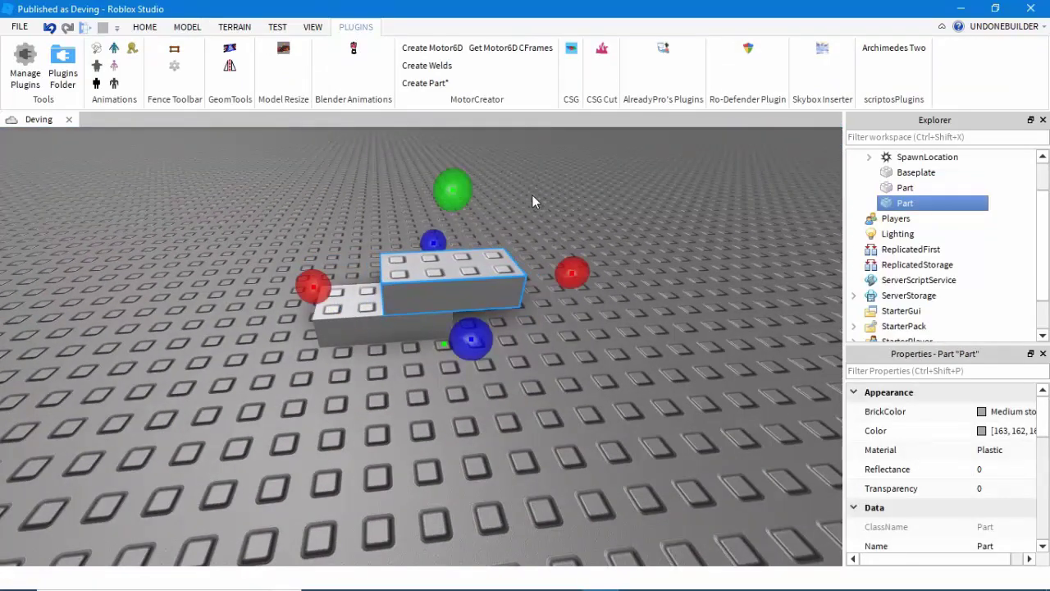
Step: Weld the two parts with MotorCreator's Create Welds, using the upper part as Part0 and the lower part as the second part
{"action": "right_click_drag", "start_coordinate": [518, 238], "coordinate": [417, 333]}
{"action": "left_click", "coordinate": [403, 350], "text": "ctrl"}
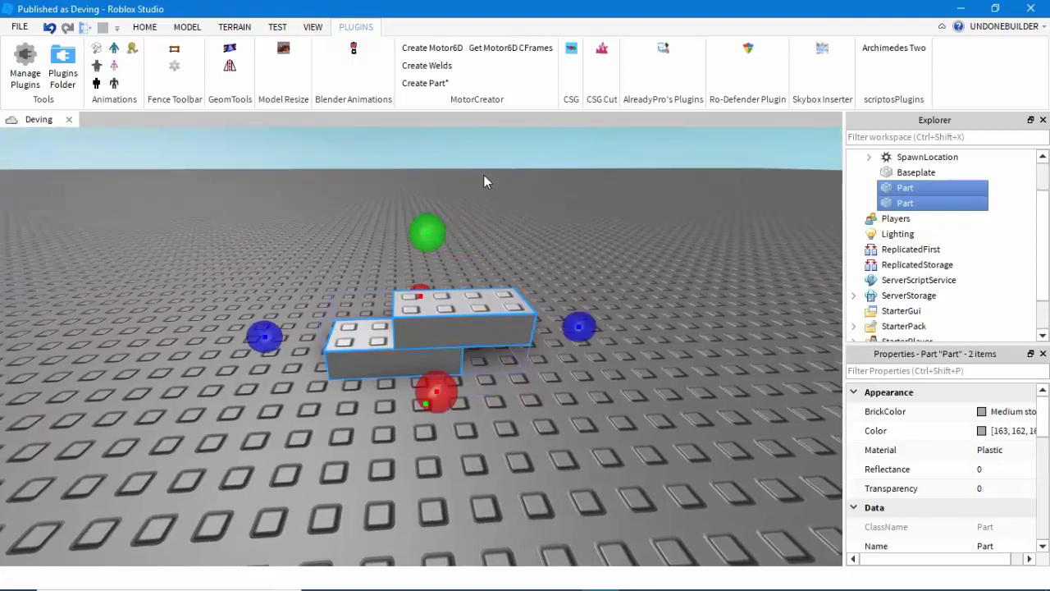
{"action": "left_click", "coordinate": [426, 65]}
{"action": "left_click", "coordinate": [504, 323]}
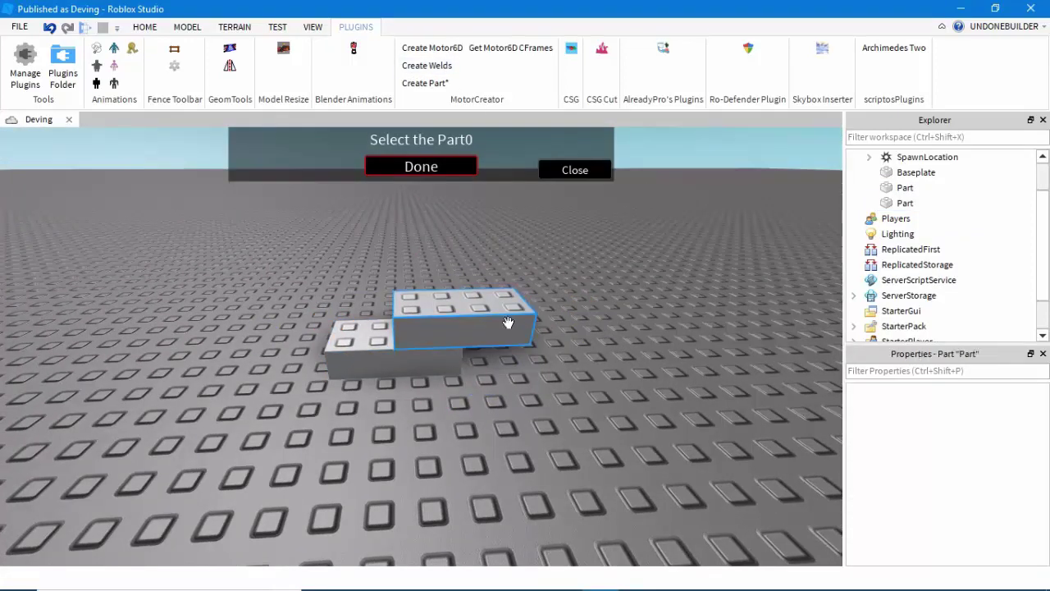
{"action": "left_click", "coordinate": [463, 168]}
{"action": "left_click", "coordinate": [356, 343]}
{"action": "left_click", "coordinate": [445, 168]}
{"action": "left_click", "coordinate": [569, 181]}
Step: Delete the Weld object nested under the part in the Explorer
{"action": "left_click", "coordinate": [869, 203]}
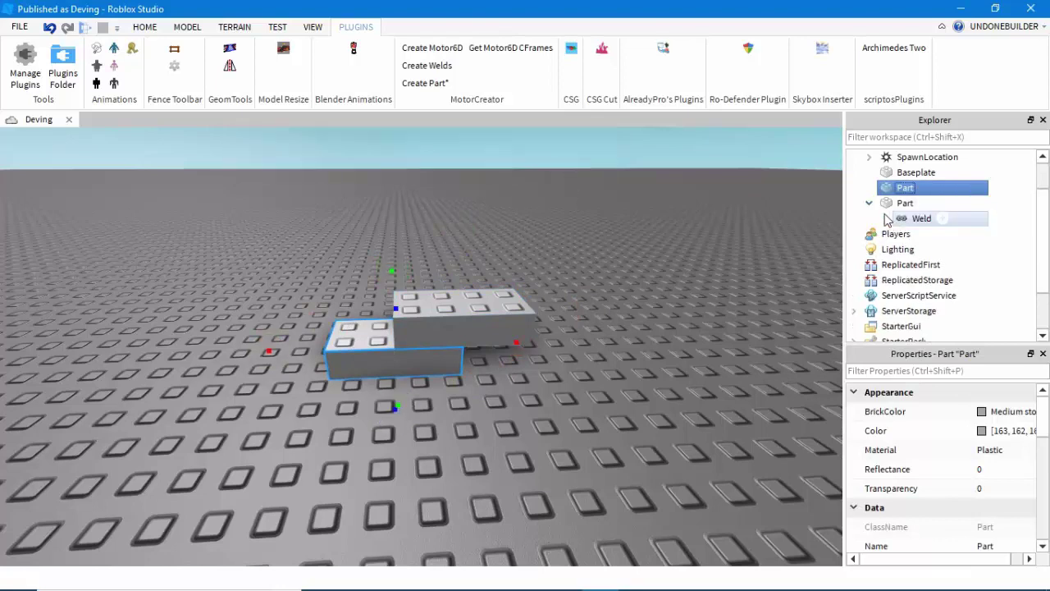
{"action": "left_click", "coordinate": [904, 223]}
{"action": "key", "text": "Delete"}
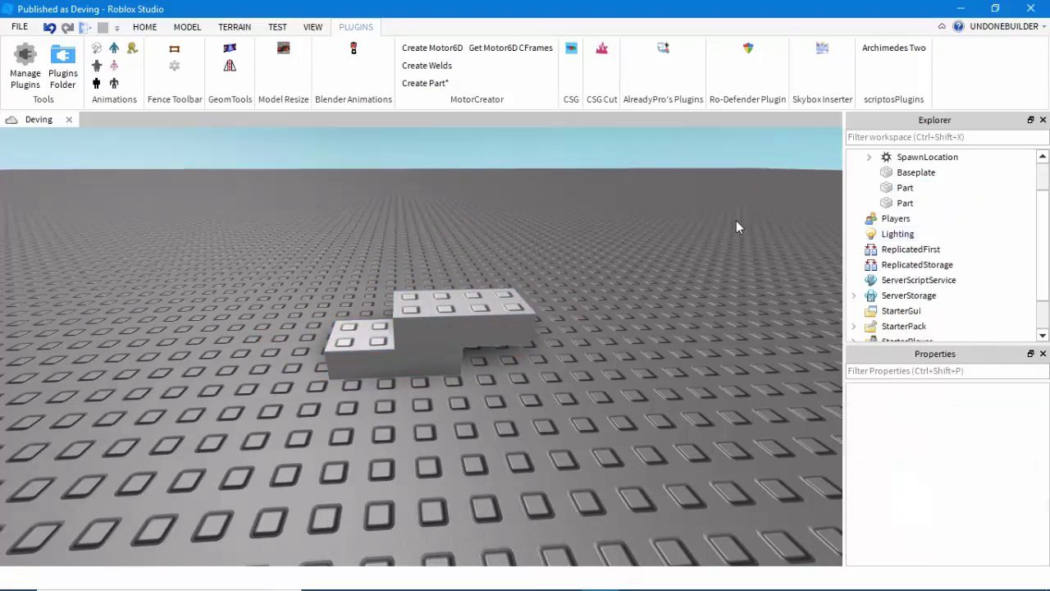
Step: Move the upper part down onto the baseplate, in front of the other part, and clear the selection
{"action": "right_click_drag", "start_coordinate": [657, 229], "coordinate": [595, 232]}
{"action": "scroll", "coordinate": [539, 298], "scroll_direction": "up", "scroll_amount": 4}
{"action": "right_click_drag", "start_coordinate": [539, 298], "coordinate": [529, 289]}
{"action": "scroll", "coordinate": [529, 289], "scroll_direction": "down", "scroll_amount": 4}
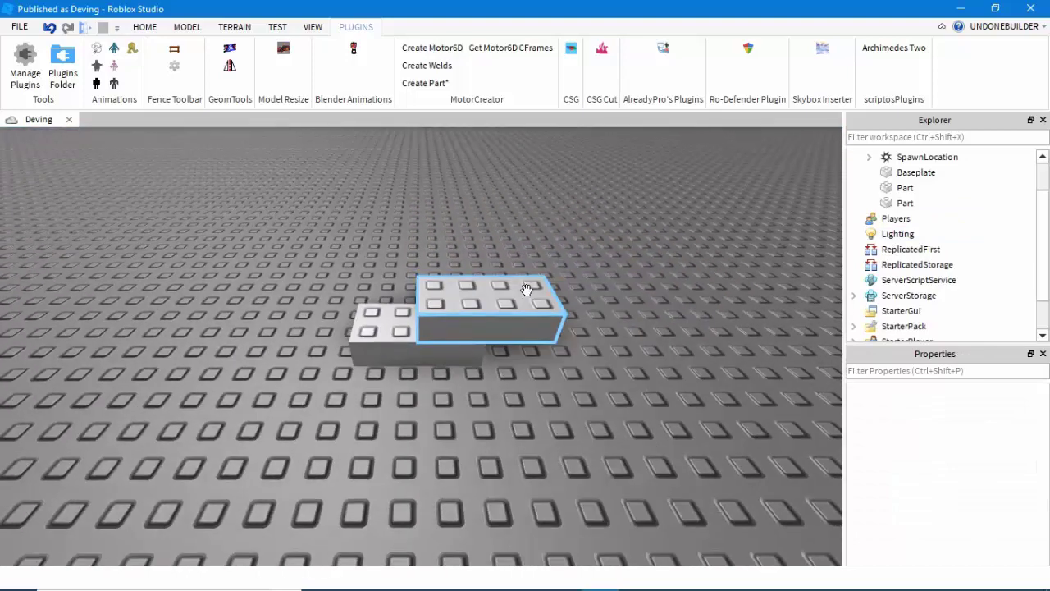
{"action": "left_click_drag", "start_coordinate": [500, 310], "coordinate": [599, 428]}
{"action": "left_click", "coordinate": [640, 325]}
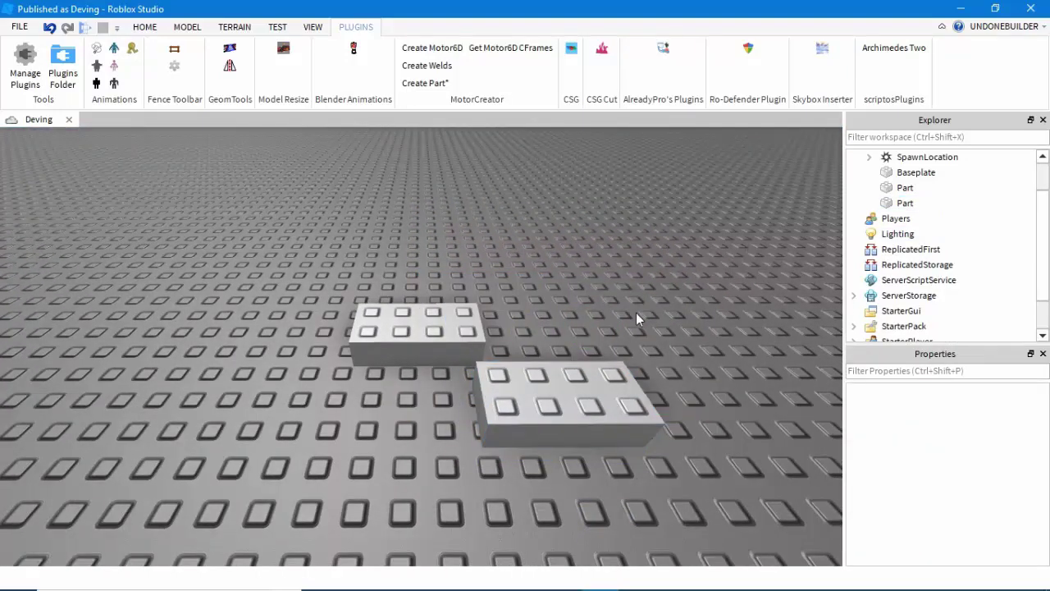
Step: Create a cone with the CSG Primitives plugin, using top radius 0, bottom radius 5, height 5 and 20 segments
{"action": "right_click_drag", "start_coordinate": [636, 312], "coordinate": [625, 246]}
{"action": "scroll", "coordinate": [619, 234], "scroll_direction": "down", "scroll_amount": 3}
{"action": "left_click", "coordinate": [571, 51]}
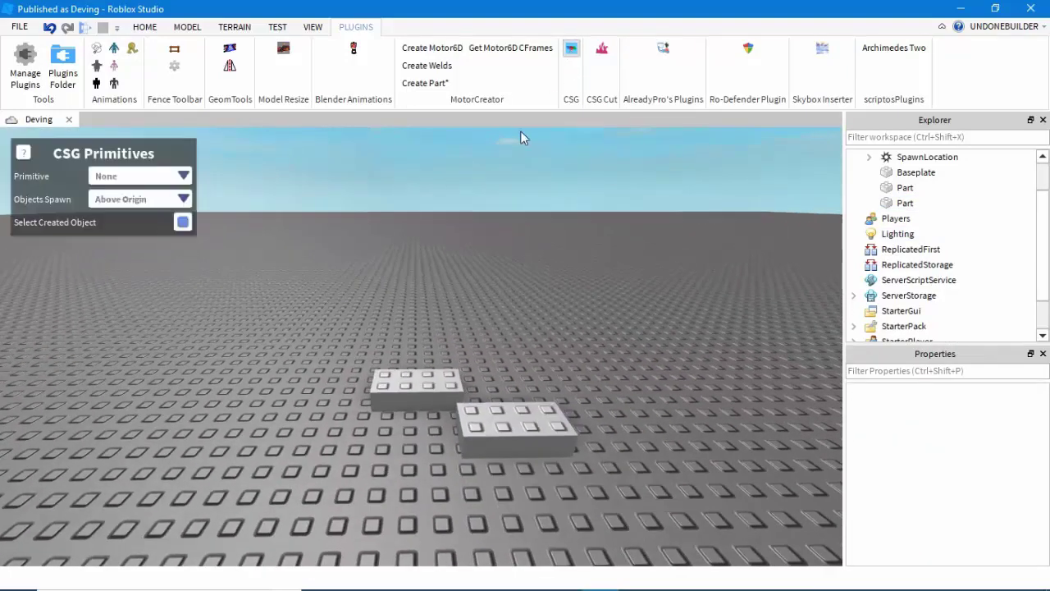
{"action": "right_click_drag", "start_coordinate": [484, 187], "coordinate": [213, 175]}
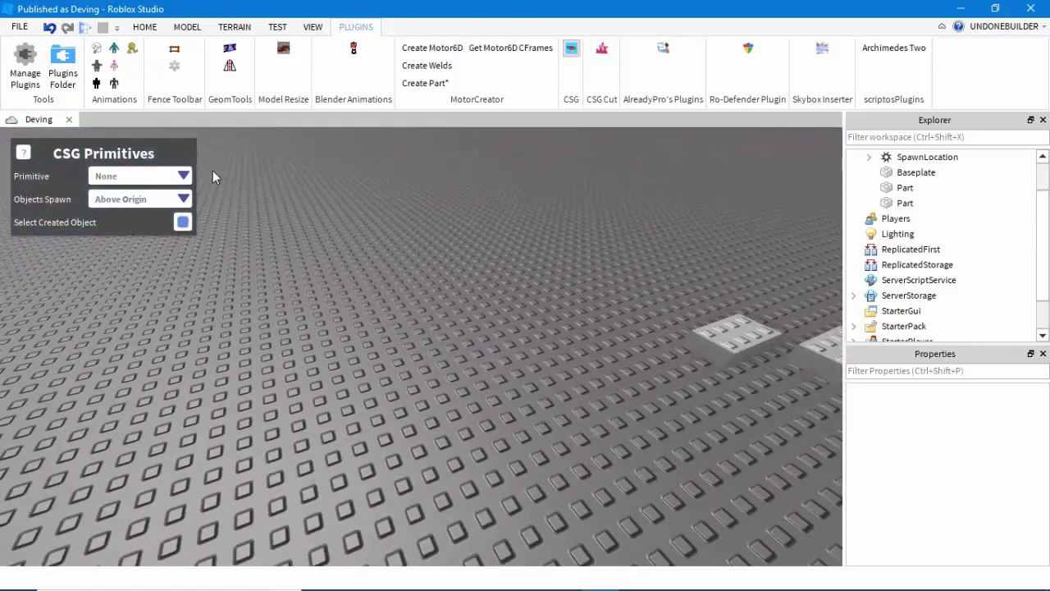
{"action": "left_click", "coordinate": [183, 176]}
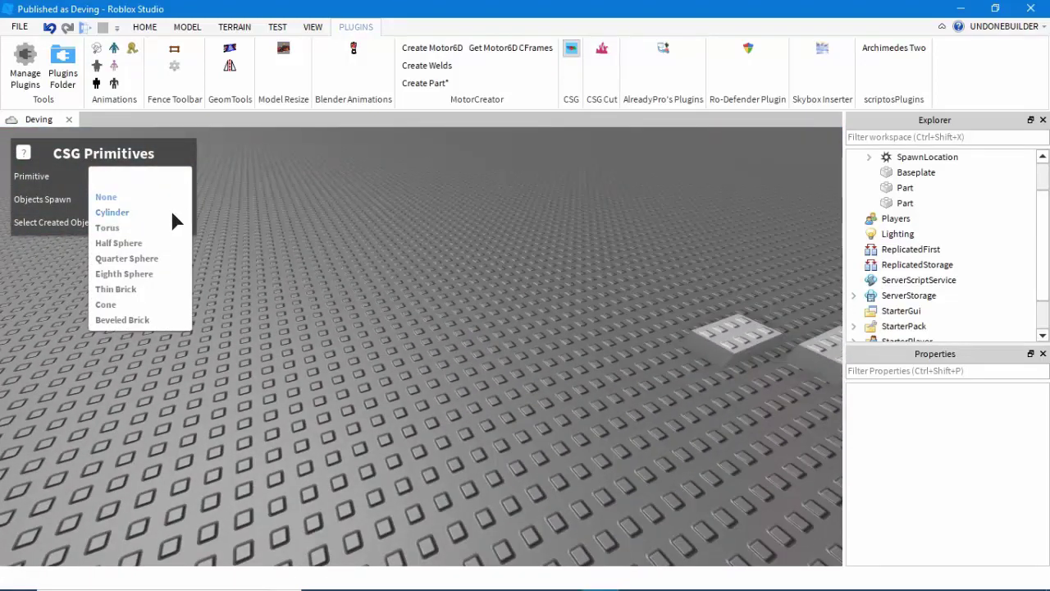
{"action": "left_click", "coordinate": [153, 305]}
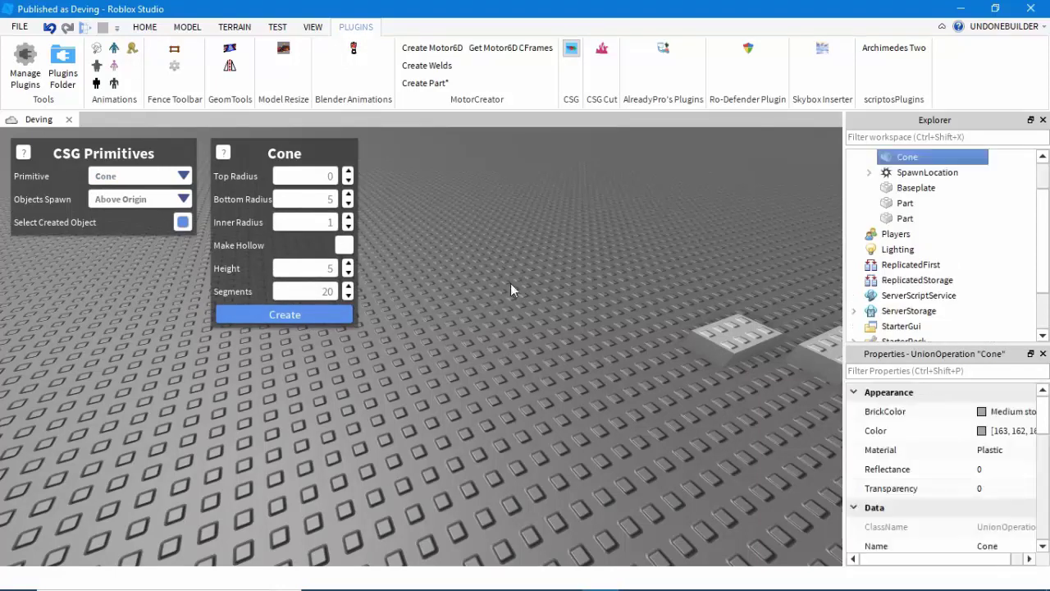
Step: Focus the view on the new cone, delete it, and close the CSG Primitives plugin
{"action": "key", "text": "f"}
{"action": "right_click_drag", "start_coordinate": [660, 268], "coordinate": [661, 268]}
{"action": "key", "text": "Delete"}
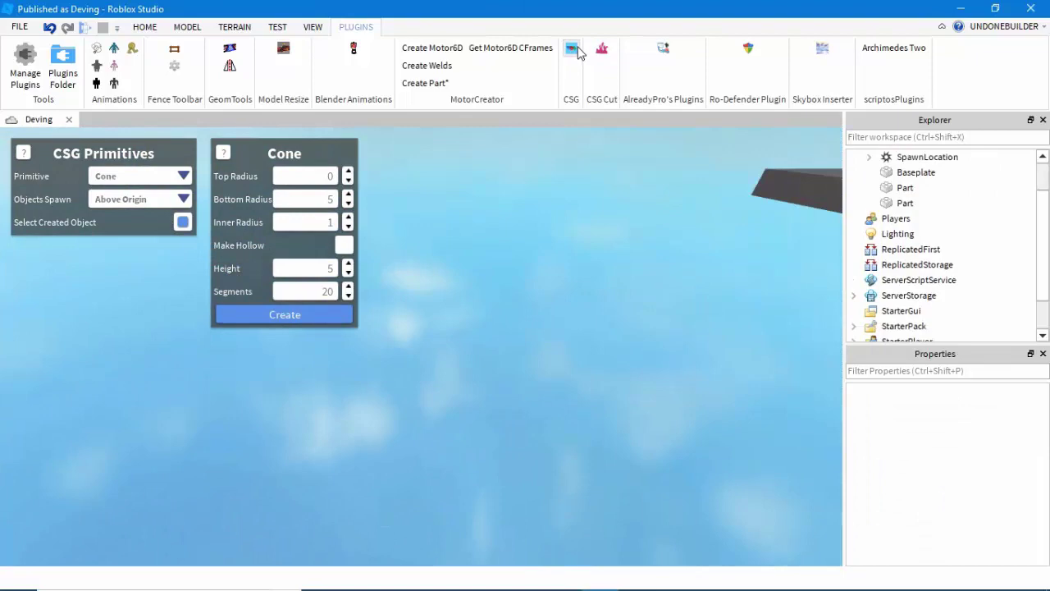
{"action": "left_click", "coordinate": [576, 50]}
{"action": "right_click_drag", "start_coordinate": [504, 226], "coordinate": [504, 225]}
{"action": "key", "text": "w"}
{"action": "key", "text": "w"}
{"action": "right_click_drag", "start_coordinate": [502, 303], "coordinate": [503, 303]}
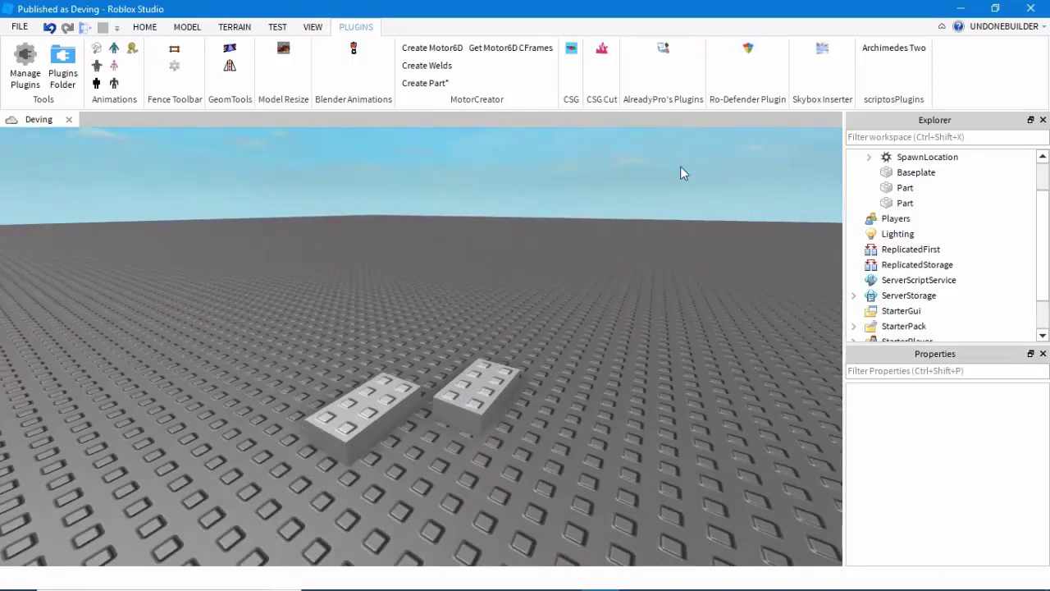
{"action": "right_click_drag", "start_coordinate": [673, 191], "coordinate": [673, 191]}
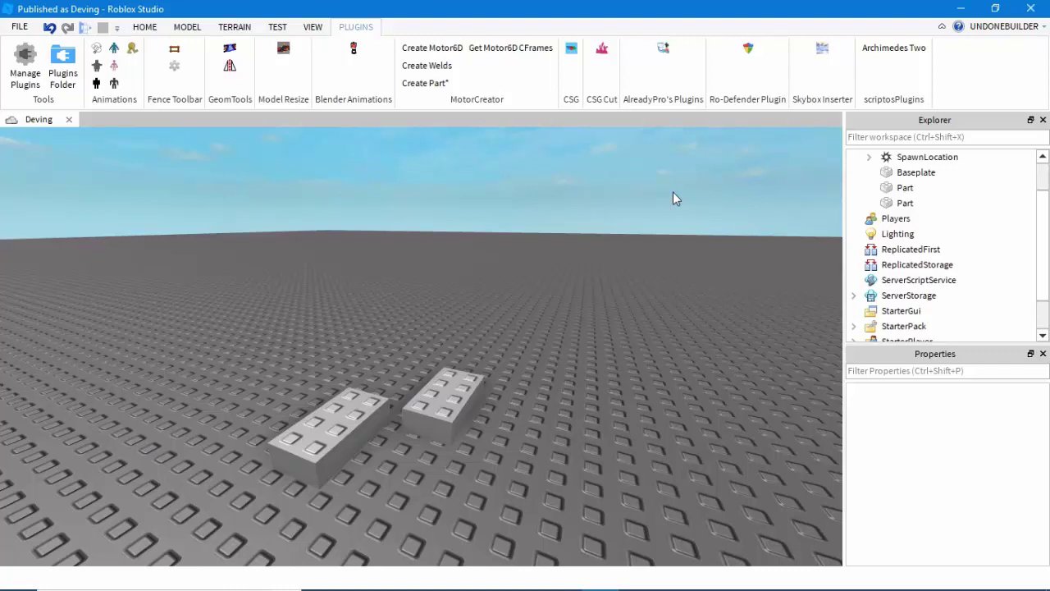